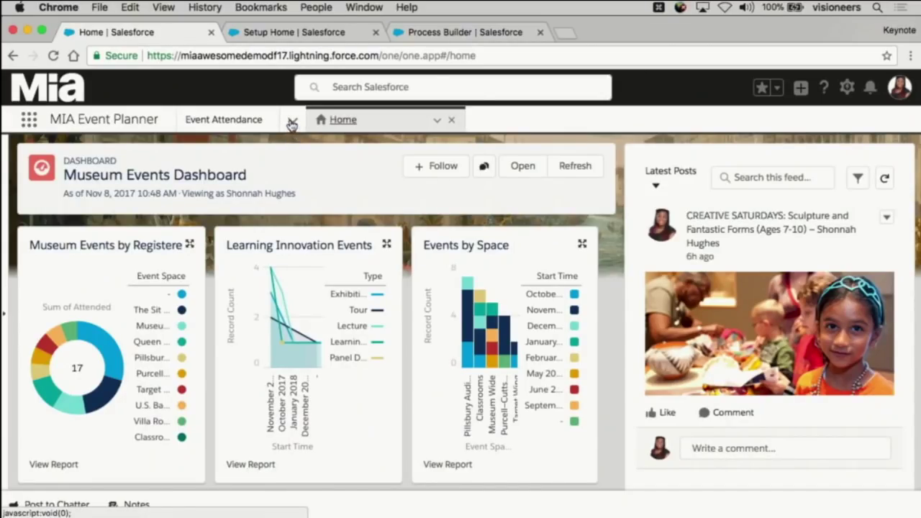
Open the Calendar and Chatter pages in their own workspace tabs alongside Home
{"action": "left_click", "coordinate": [292, 121]}
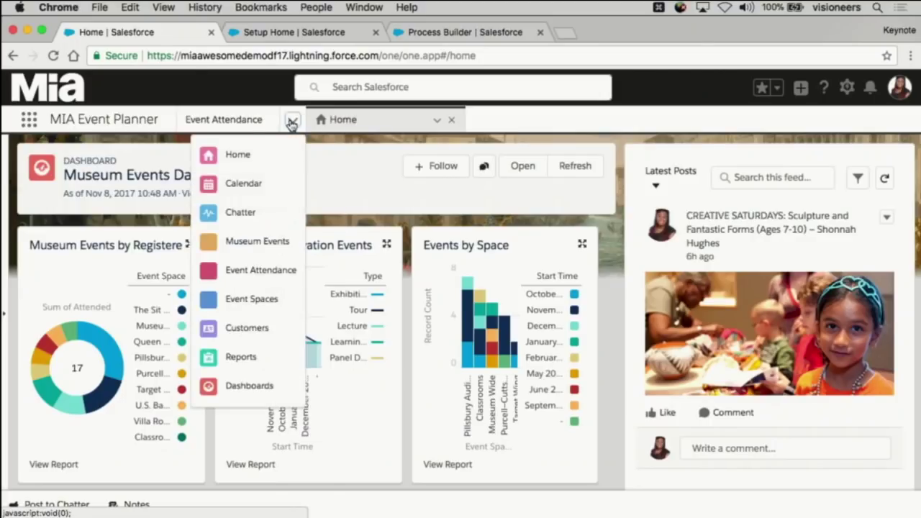
{"action": "left_click", "coordinate": [263, 189]}
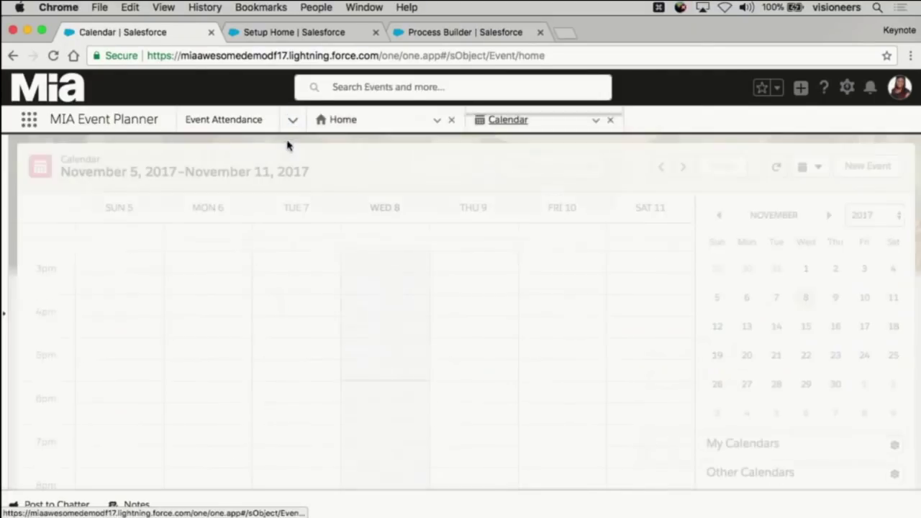
{"action": "left_click", "coordinate": [294, 122]}
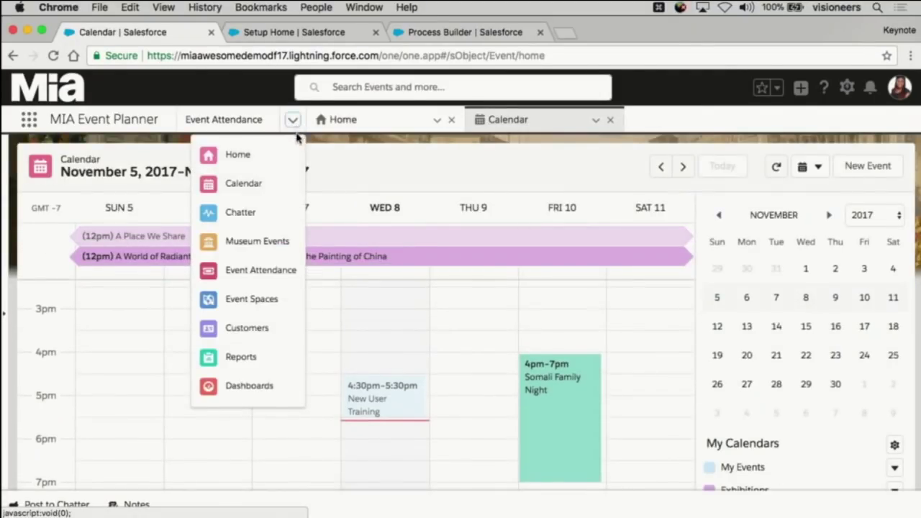
{"action": "left_click", "coordinate": [271, 211]}
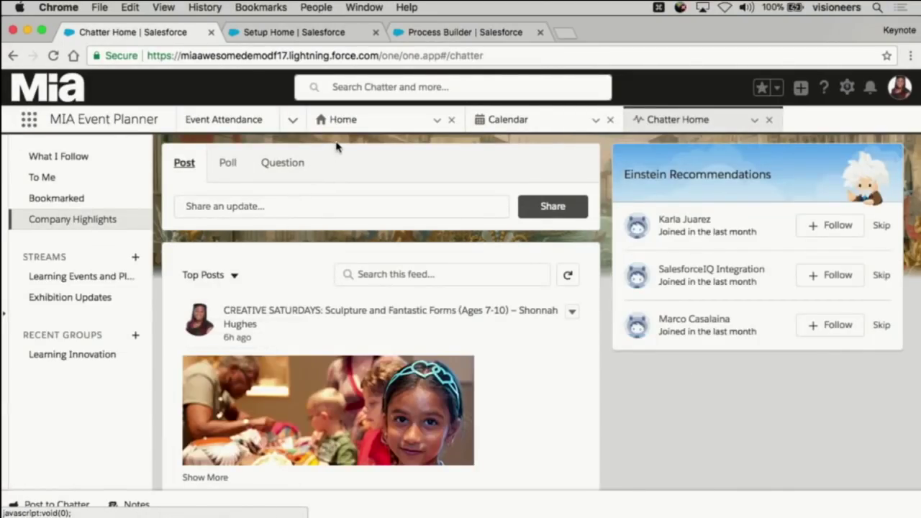
Pin the Home, Calendar and Chatter Home workspace tabs
{"action": "left_click", "coordinate": [437, 121]}
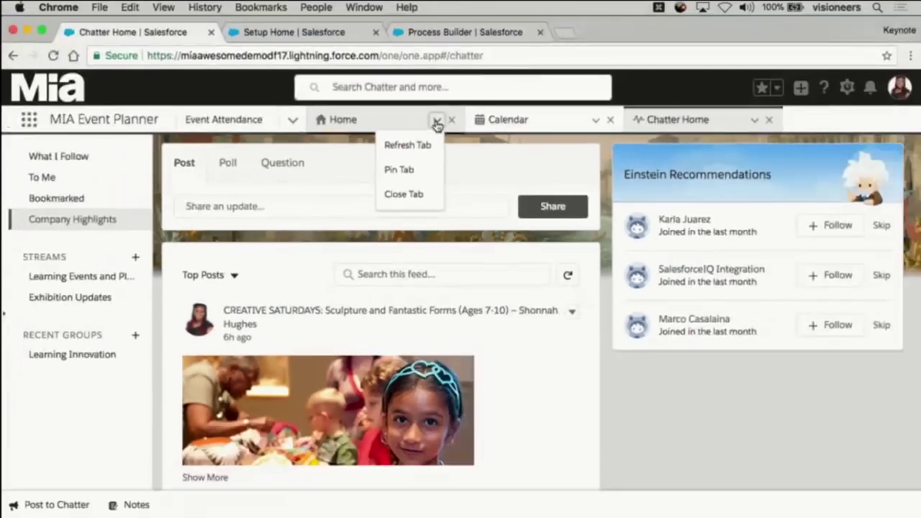
{"action": "left_click", "coordinate": [423, 170]}
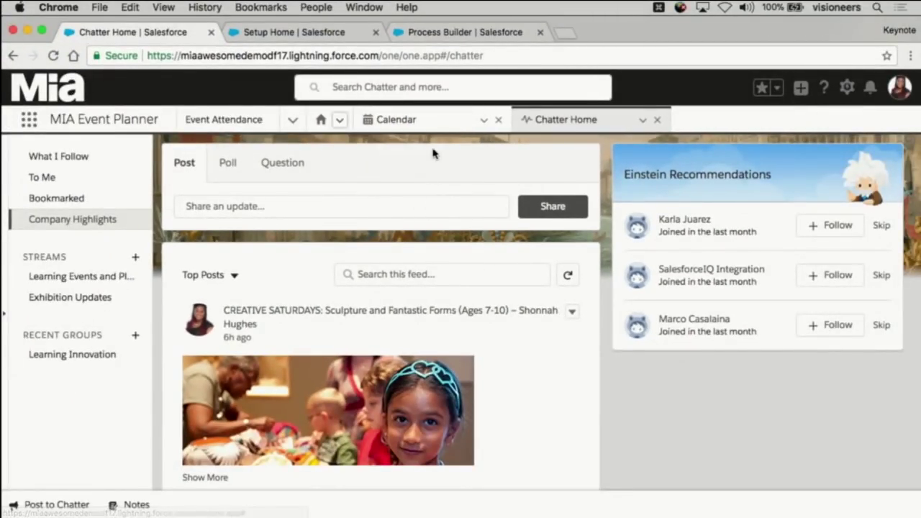
{"action": "left_click", "coordinate": [483, 121]}
{"action": "left_click", "coordinate": [466, 170]}
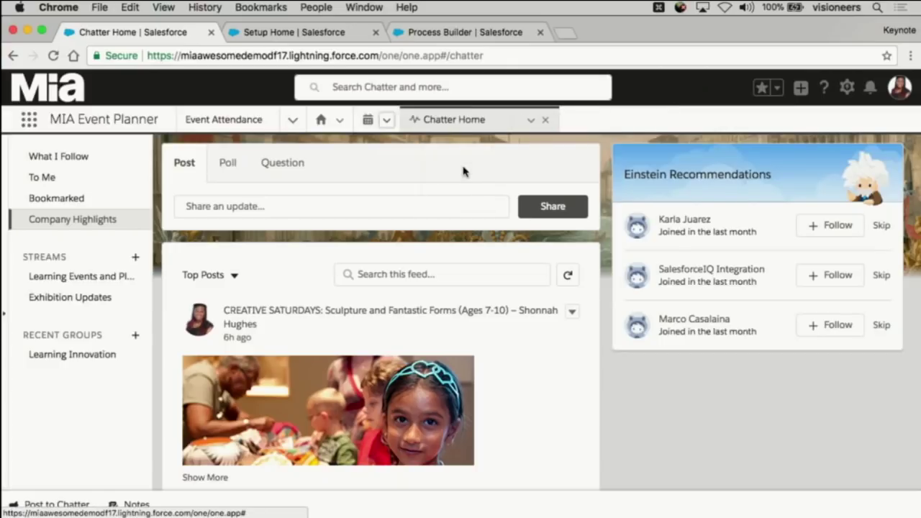
{"action": "left_click", "coordinate": [530, 120]}
{"action": "left_click", "coordinate": [507, 169]}
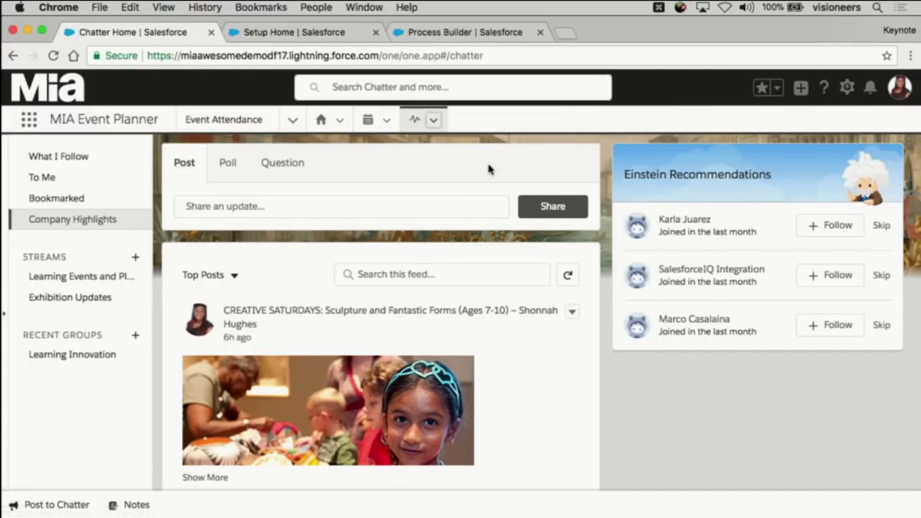
Show the All Attendance list of Event Attendance in Split View and open record AT-0016
{"action": "left_click", "coordinate": [245, 122]}
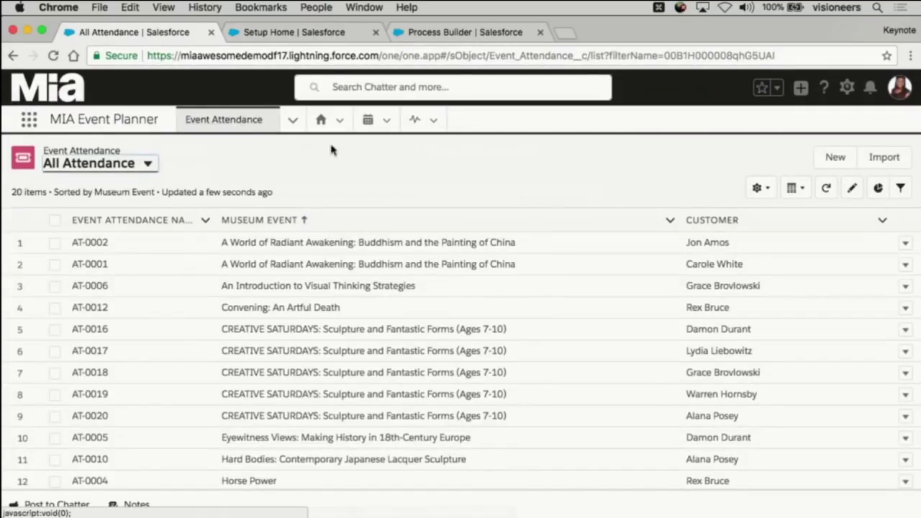
{"action": "left_click", "coordinate": [794, 192]}
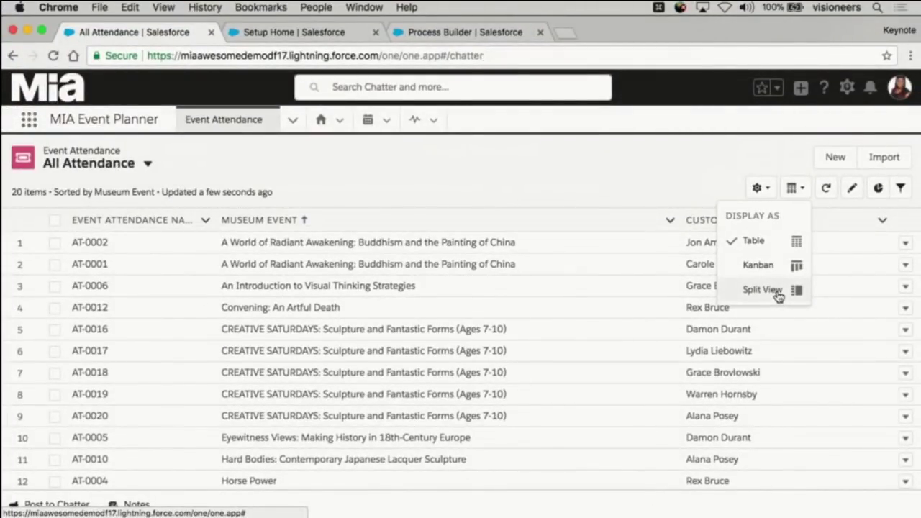
{"action": "left_click", "coordinate": [780, 296]}
{"action": "left_click", "coordinate": [112, 459]}
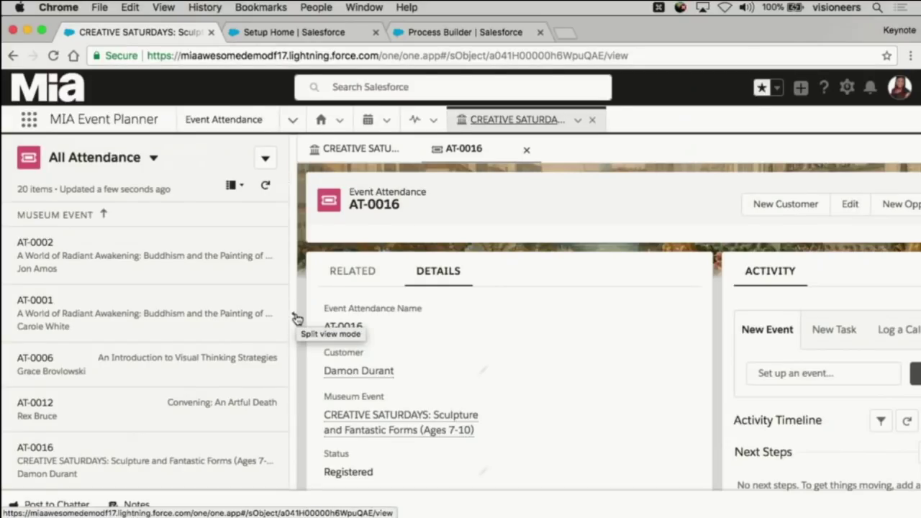
Collapse the split view list and view the Creative Saturdays museum event's details and Events by Space analytics chart
{"action": "left_click", "coordinate": [295, 317]}
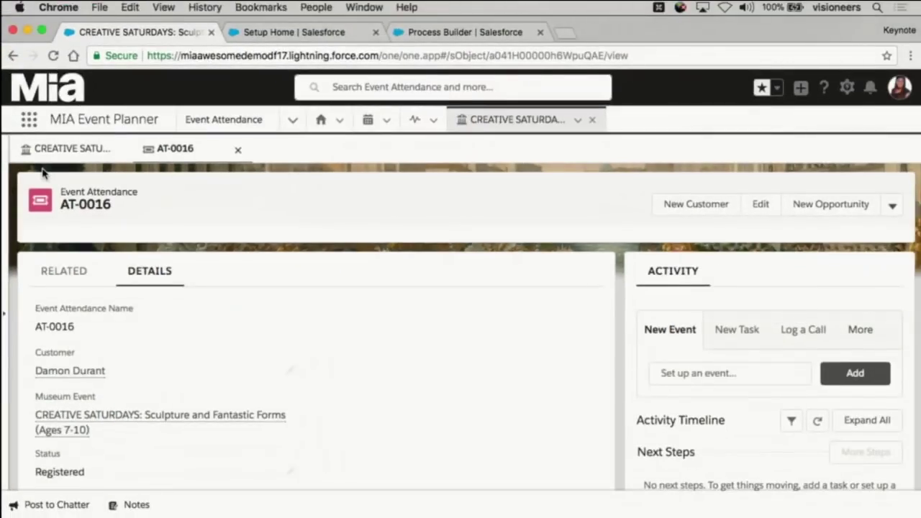
{"action": "left_click", "coordinate": [58, 160]}
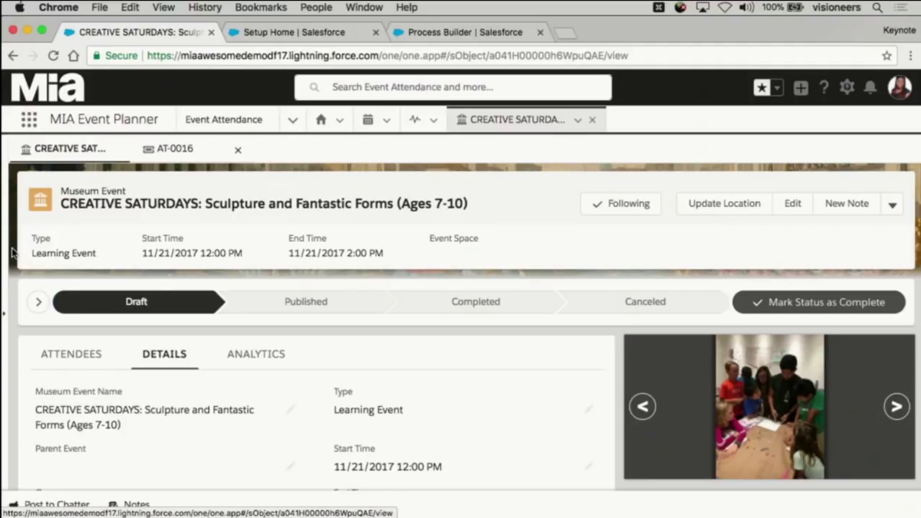
{"action": "scroll", "coordinate": [11, 251], "scroll_direction": "down", "scroll_amount": 3}
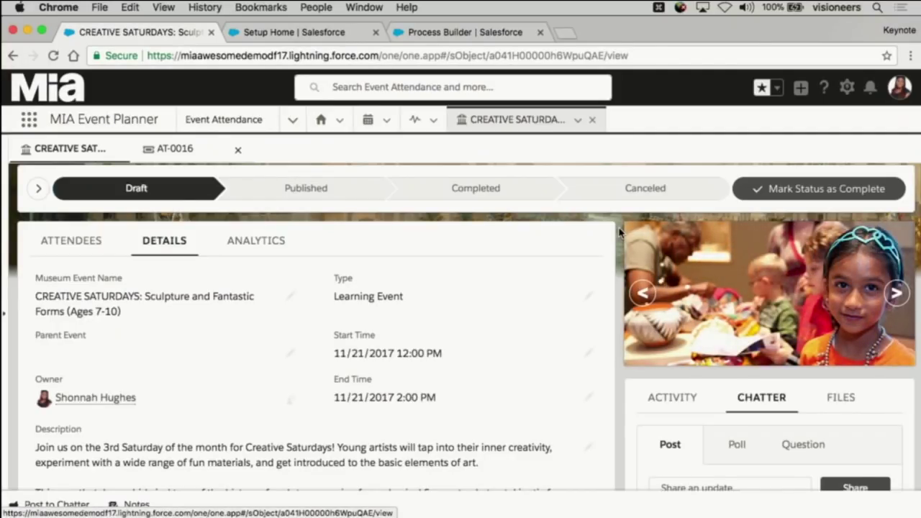
{"action": "scroll", "coordinate": [618, 231], "scroll_direction": "down", "scroll_amount": 2}
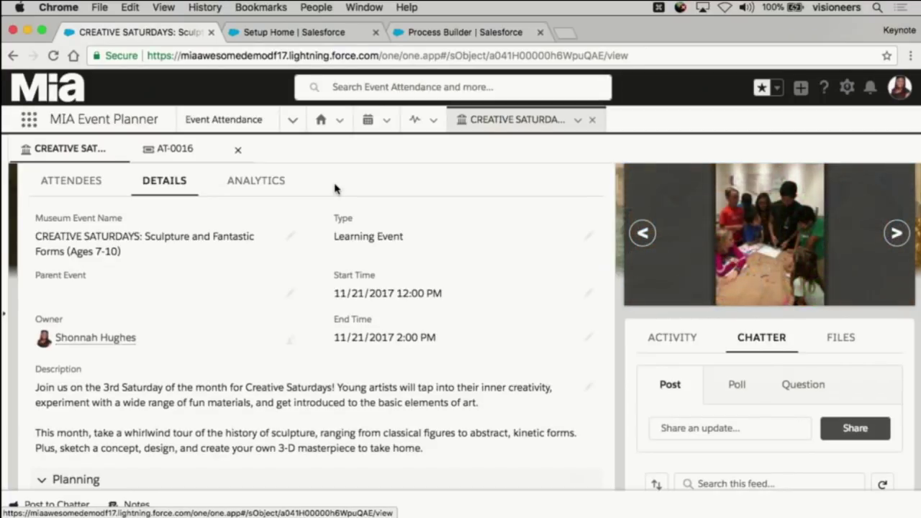
{"action": "left_click", "coordinate": [279, 183]}
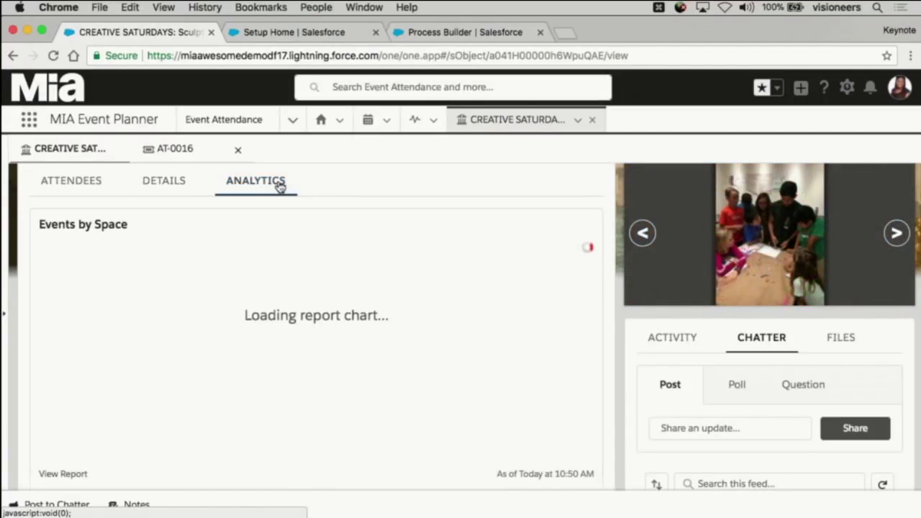
{"action": "mouse_move", "coordinate": [201, 292]}
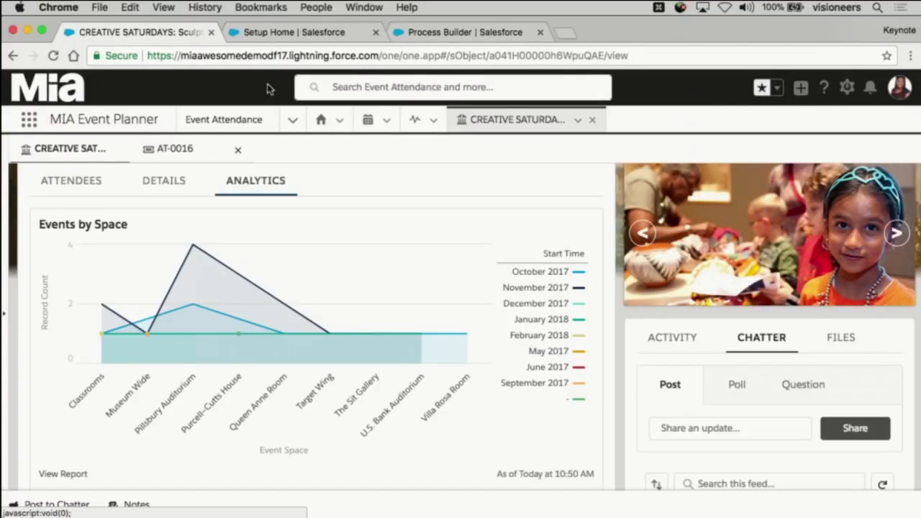
Start a new prediction in Einstein Prediction Builder from Setup Home, labelled MIA Event Capacity Planning
{"action": "left_click", "coordinate": [291, 33]}
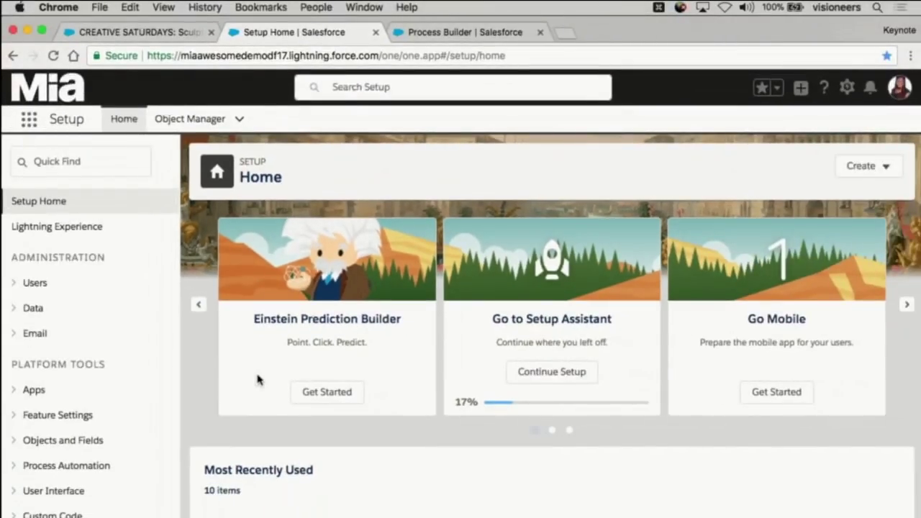
{"action": "left_click", "coordinate": [336, 398]}
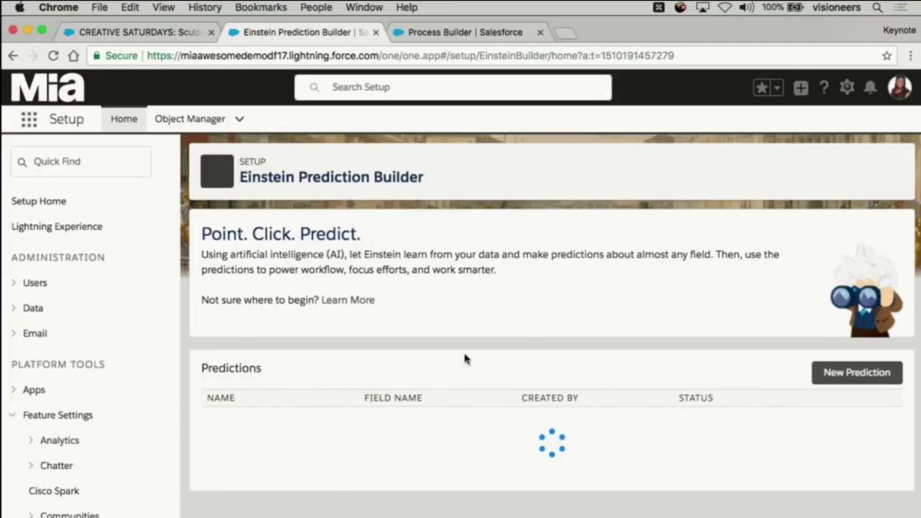
{"action": "left_click", "coordinate": [876, 373]}
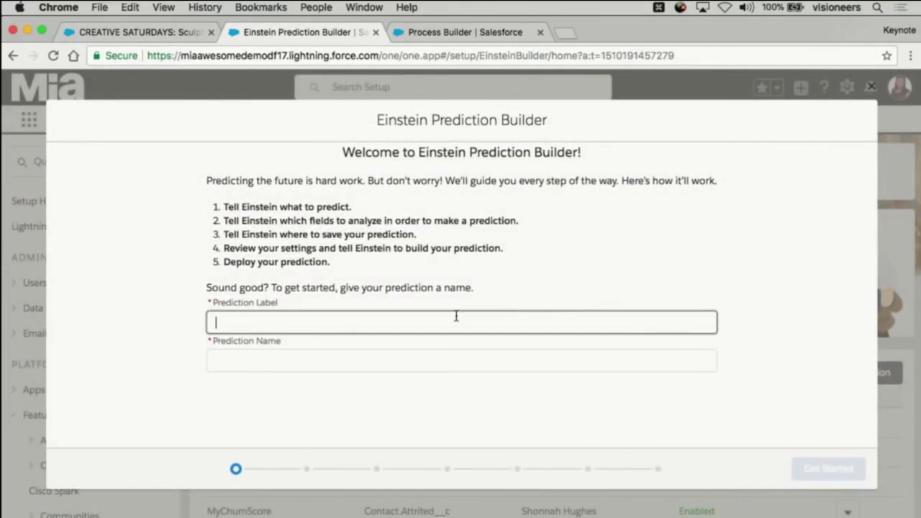
{"action": "type", "text": "MIA Event Capacity Planning"}
{"action": "left_click", "coordinate": [431, 363]}
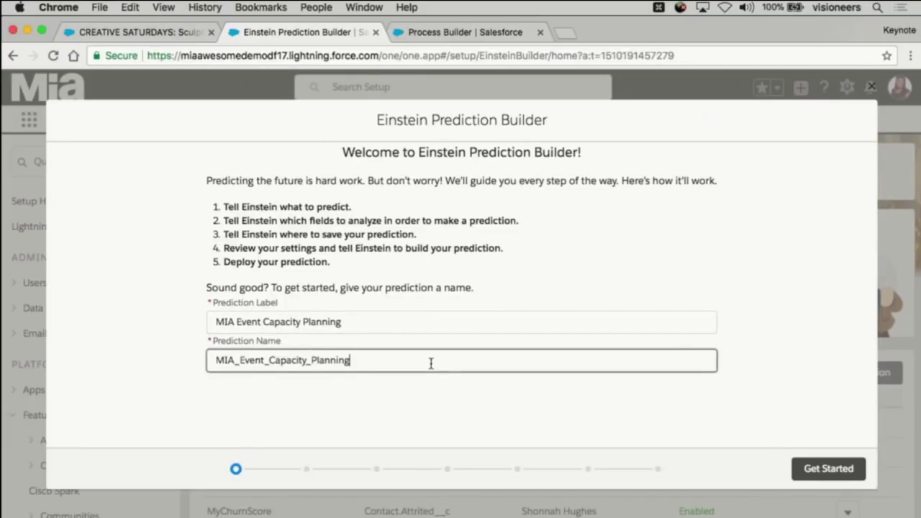
{"action": "left_click", "coordinate": [812, 472]}
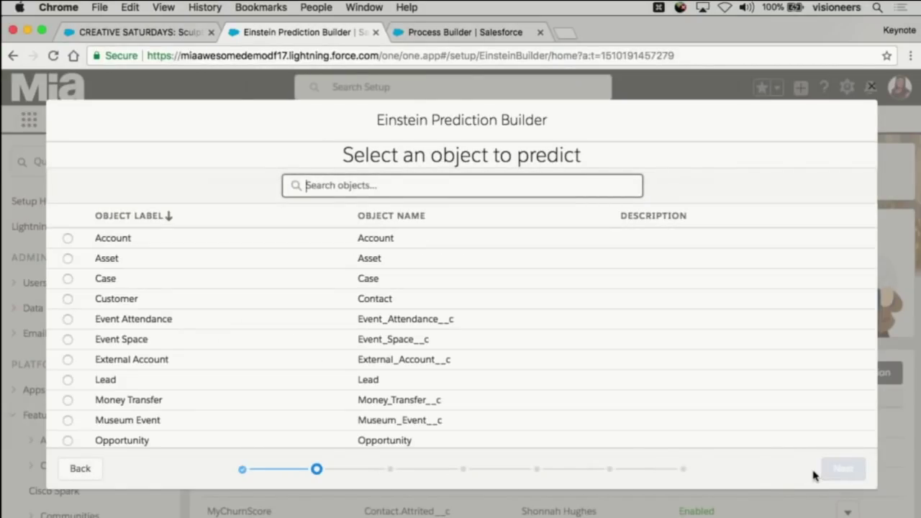
Choose Museum Event as the object and Attended as the field to predict
{"action": "scroll", "coordinate": [149, 270], "scroll_direction": "down", "scroll_amount": 1}
{"action": "scroll", "coordinate": [149, 270], "scroll_direction": "down", "scroll_amount": 2}
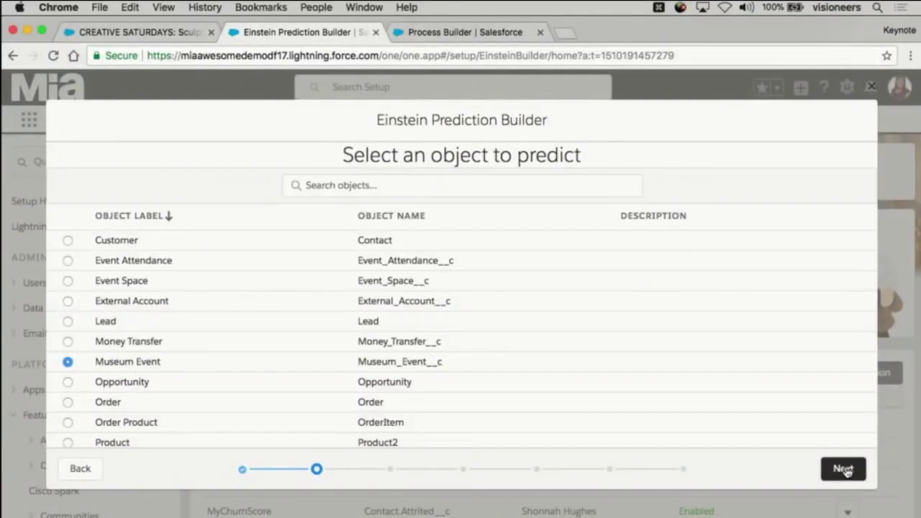
{"action": "left_click", "coordinate": [843, 468]}
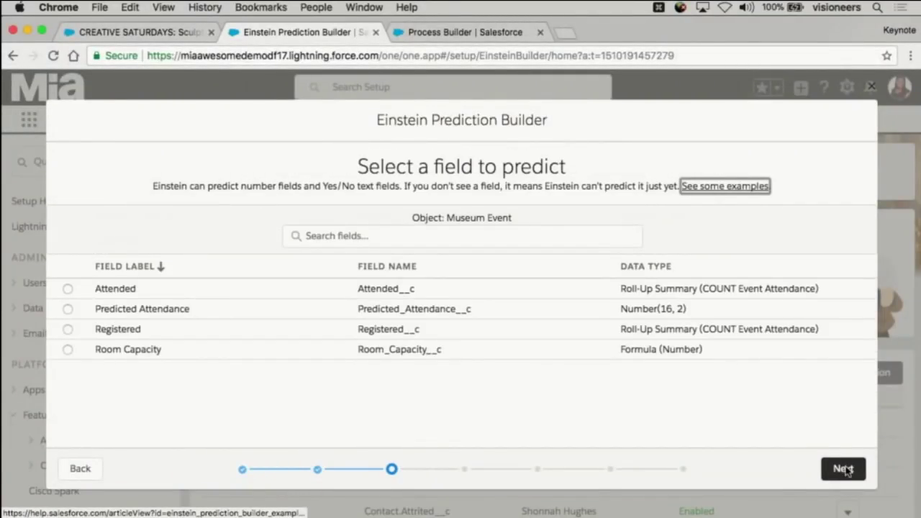
{"action": "left_click", "coordinate": [68, 289]}
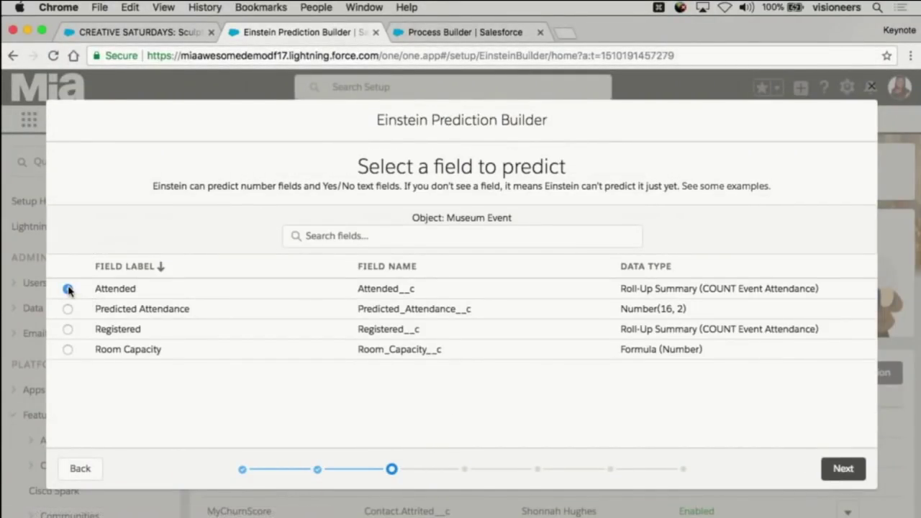
{"action": "left_click", "coordinate": [843, 469]}
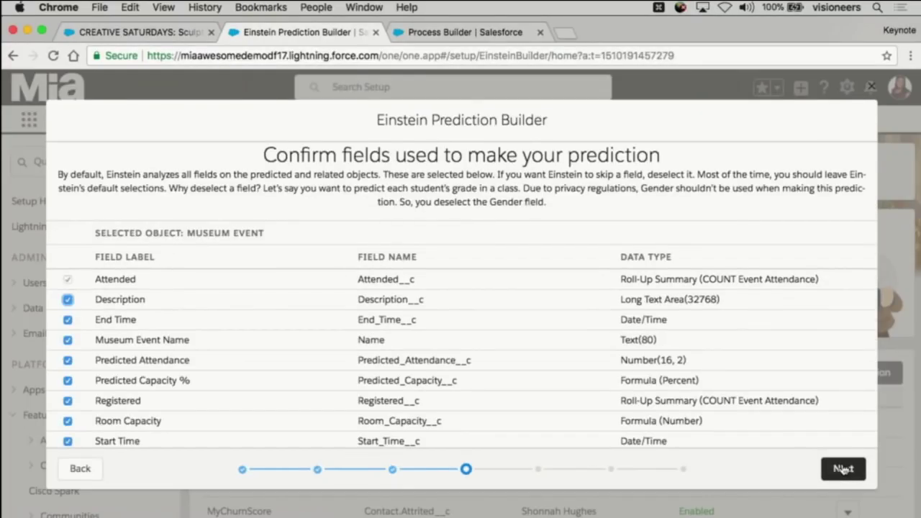
Exclude Predicted Attendance and Predicted Capacity % from the analyzed fields, and save the prediction to the Predicted Attendance field
{"action": "scroll", "coordinate": [312, 332], "scroll_direction": "down", "scroll_amount": 2}
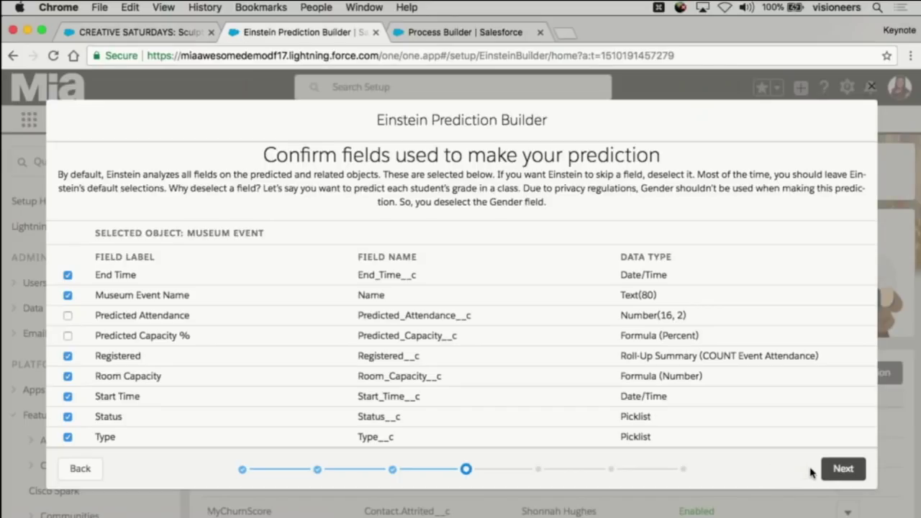
{"action": "left_click", "coordinate": [842, 469]}
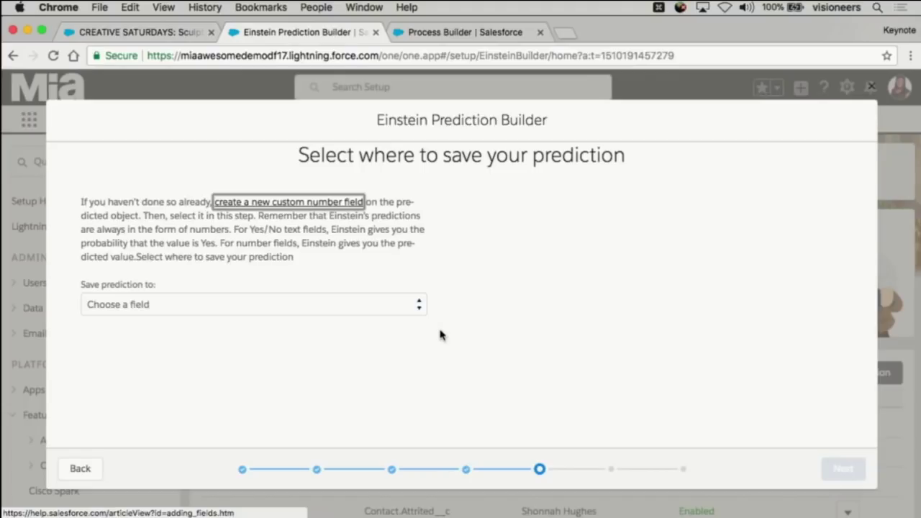
{"action": "left_click", "coordinate": [418, 307]}
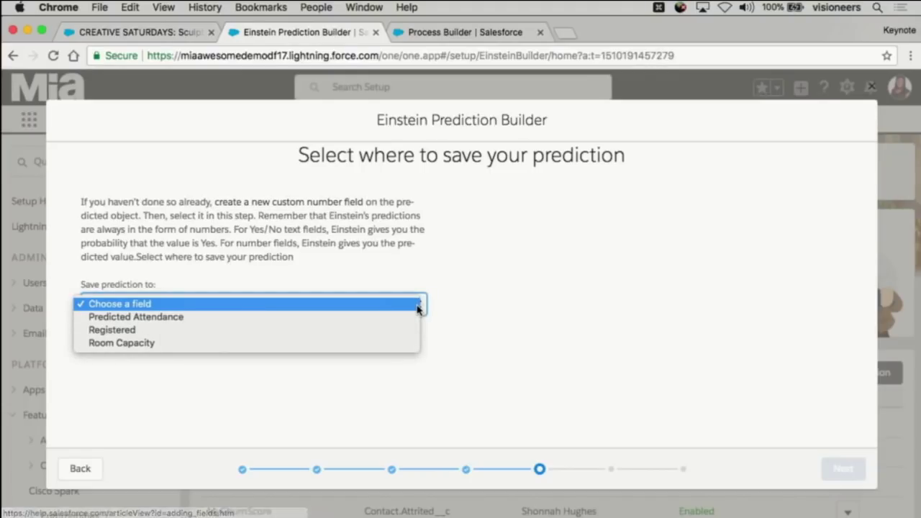
{"action": "left_click", "coordinate": [409, 317]}
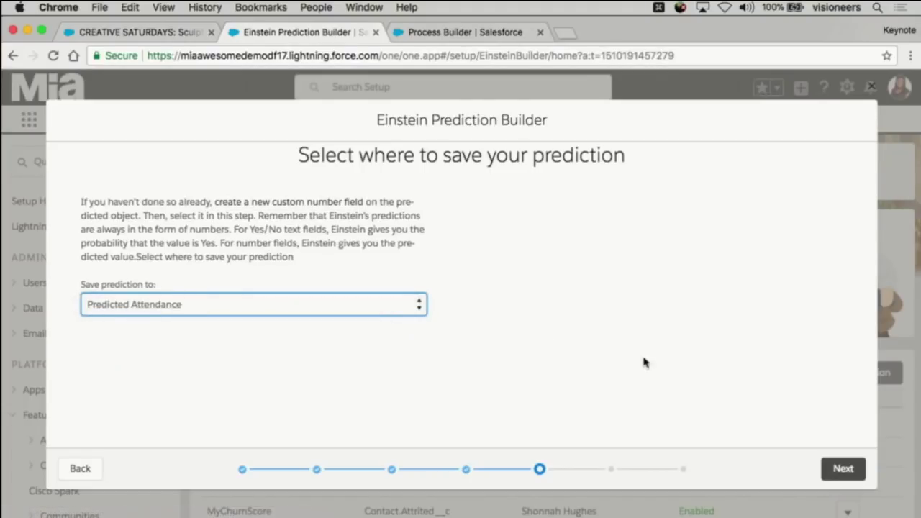
{"action": "left_click", "coordinate": [841, 469]}
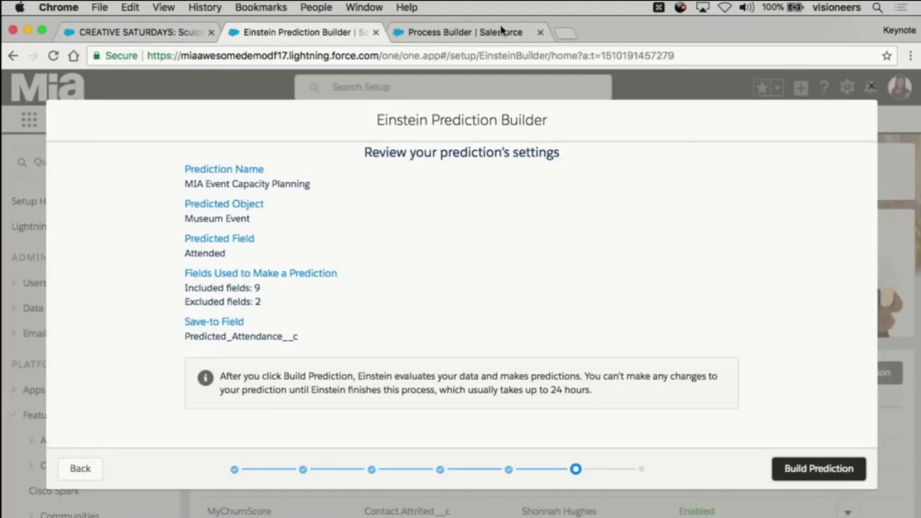
In the Event Capacity Planning process, add a second condition to the Over Capacity criteria using the Predicted Capacity % field
{"action": "left_click", "coordinate": [503, 31]}
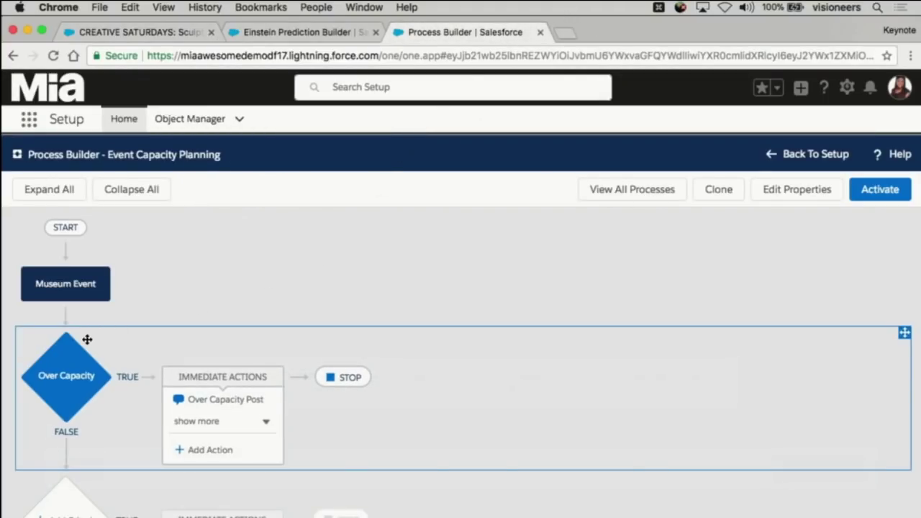
{"action": "left_click", "coordinate": [69, 354]}
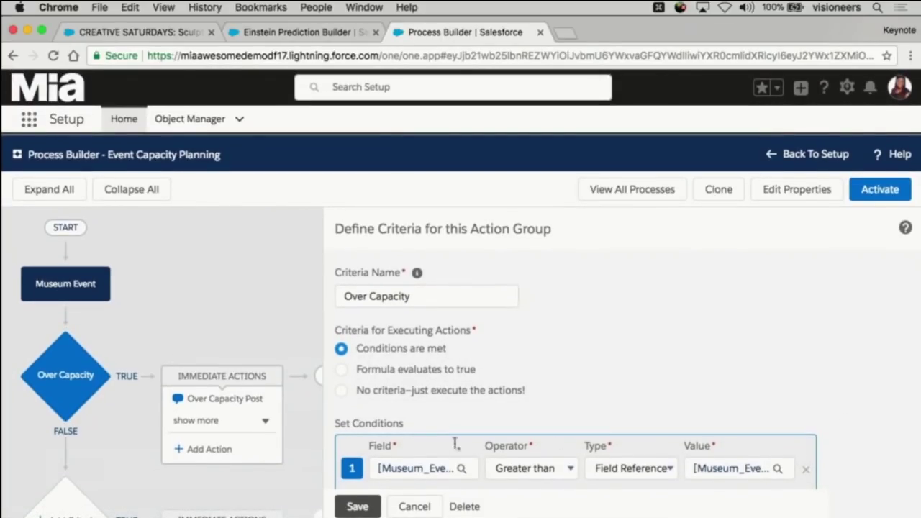
{"action": "scroll", "coordinate": [346, 441], "scroll_direction": "down", "scroll_amount": 3}
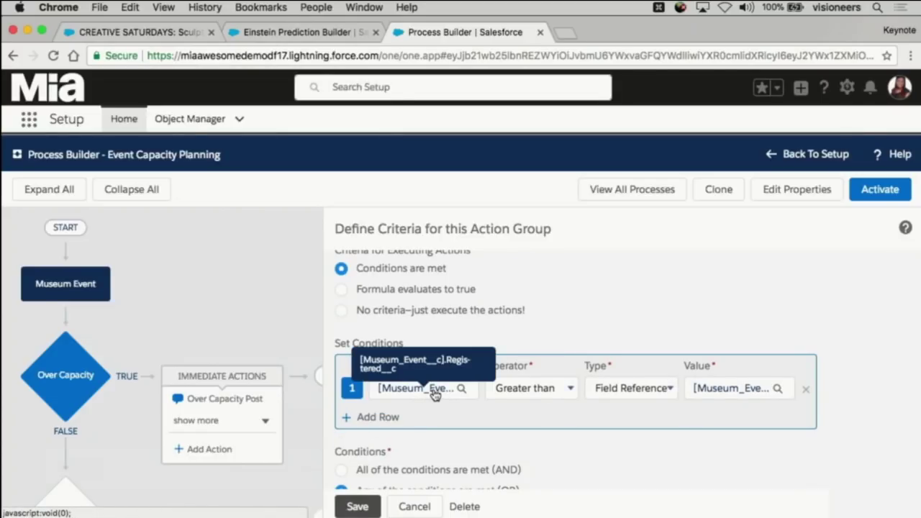
{"action": "left_click", "coordinate": [347, 417]}
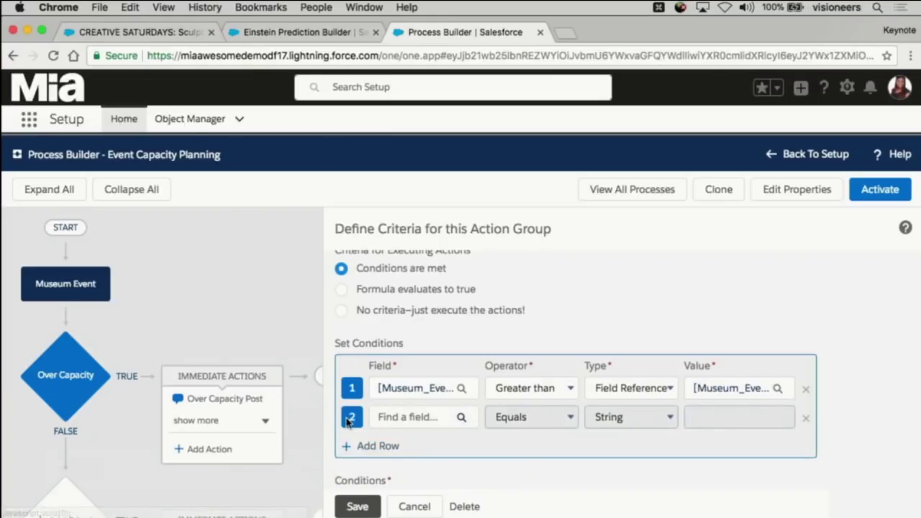
{"action": "left_click", "coordinate": [401, 421]}
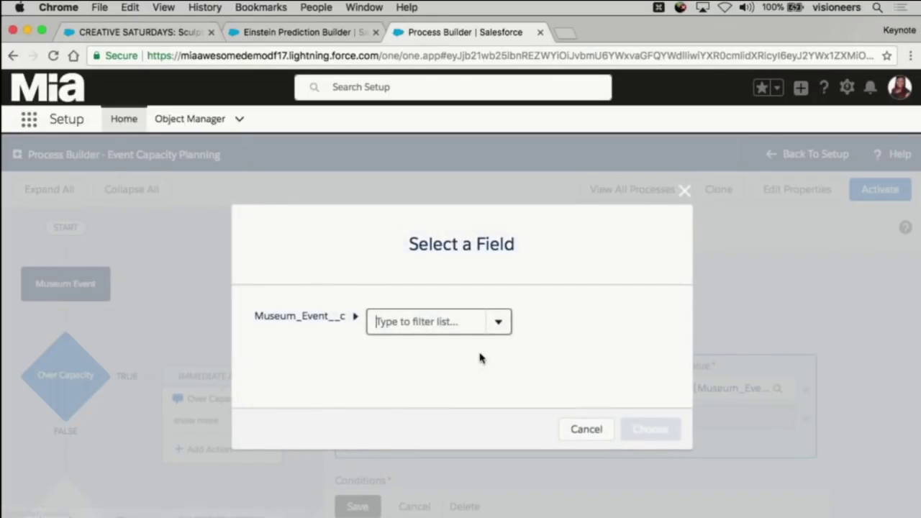
{"action": "type", "text": "pred"}
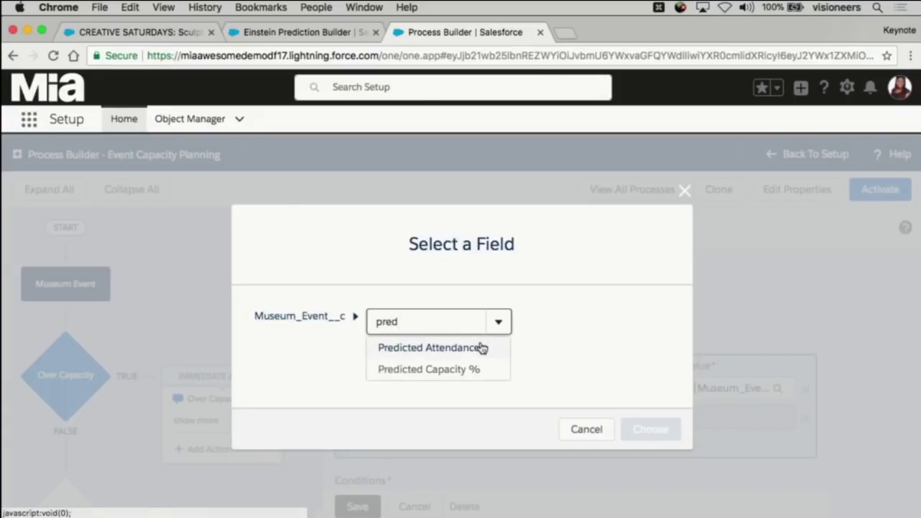
{"action": "left_click", "coordinate": [477, 371]}
{"action": "left_click", "coordinate": [650, 430]}
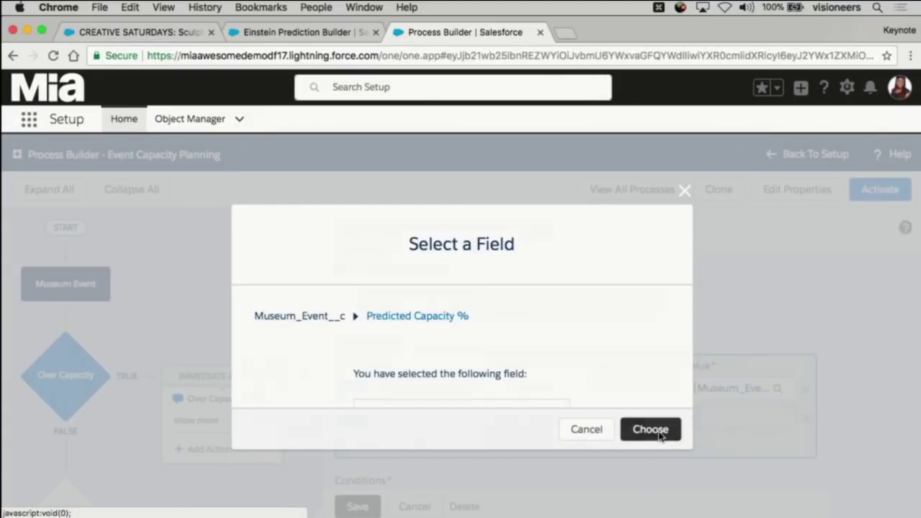
Set the Predicted Capacity % condition to Greater than the number 100, and try to save the Over Capacity criteria
{"action": "left_click", "coordinate": [563, 423]}
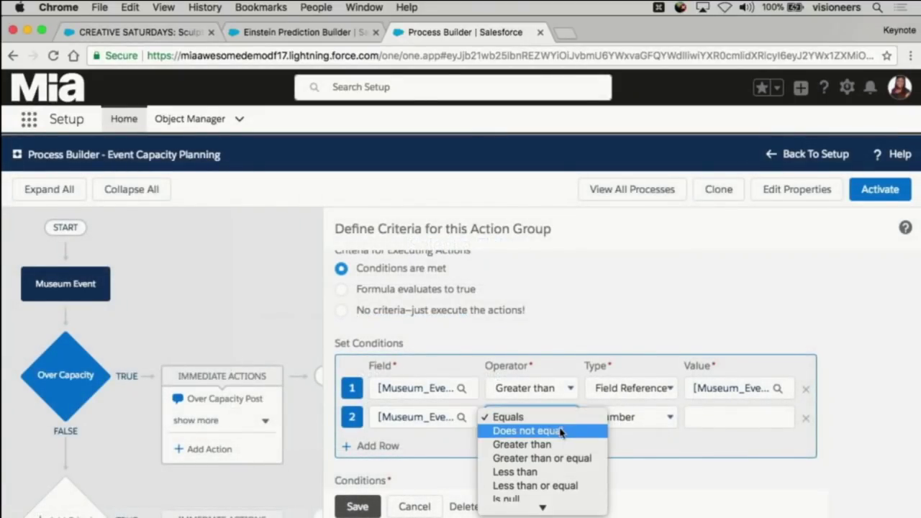
{"action": "left_click", "coordinate": [551, 443]}
{"action": "left_click", "coordinate": [713, 419]}
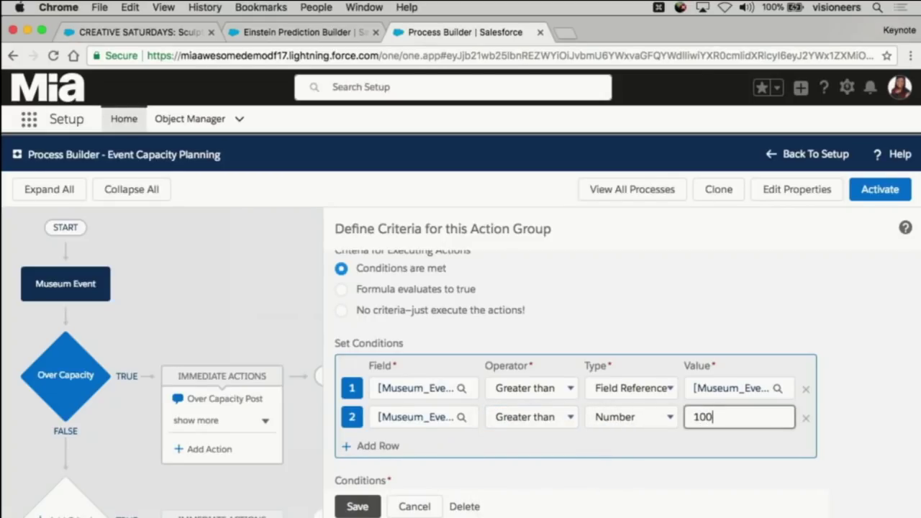
{"action": "type", "text": "100"}
{"action": "scroll", "coordinate": [623, 472], "scroll_direction": "down", "scroll_amount": 1}
{"action": "left_click", "coordinate": [354, 507]}
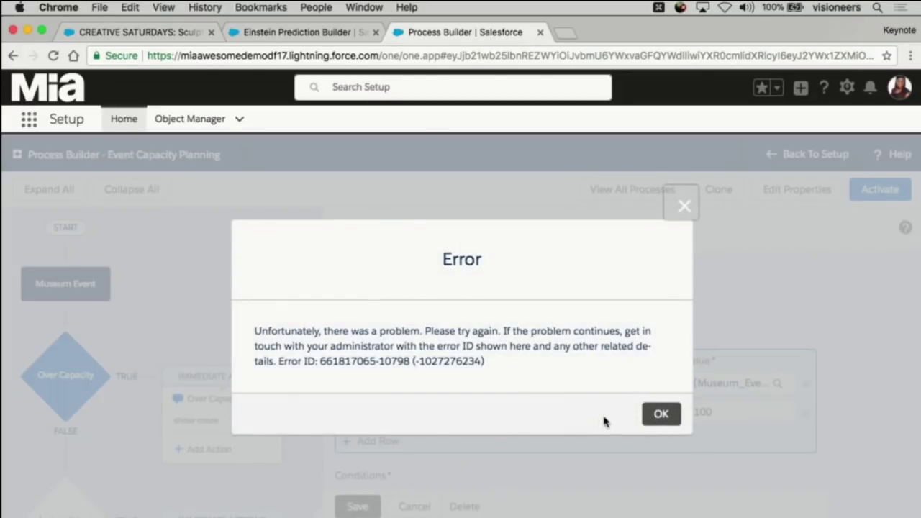
{"action": "left_click", "coordinate": [665, 421]}
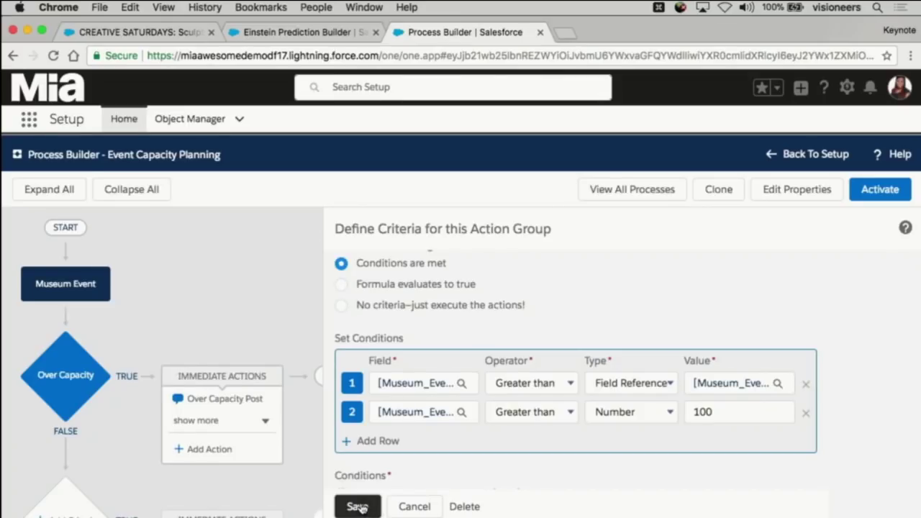
Review the settings of the Over Capacity Post and Create Task immediate actions
{"action": "left_click", "coordinate": [247, 405]}
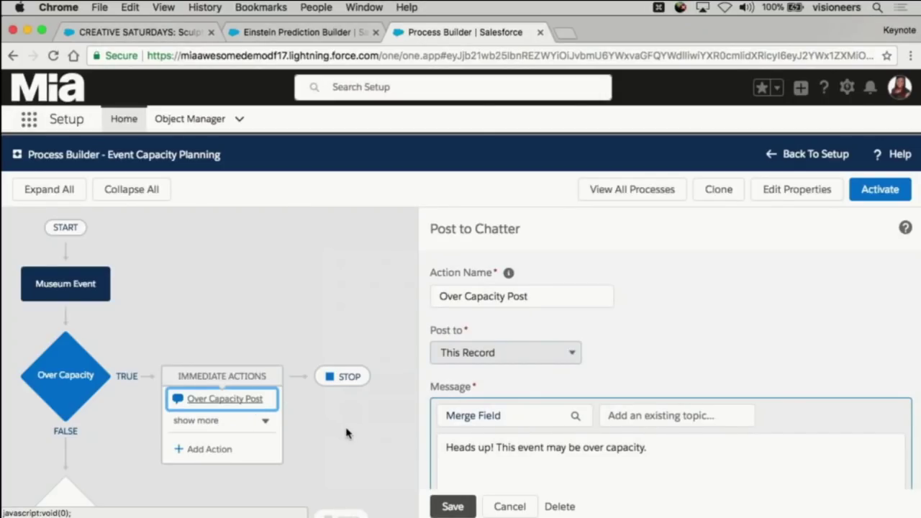
{"action": "left_click", "coordinate": [243, 424]}
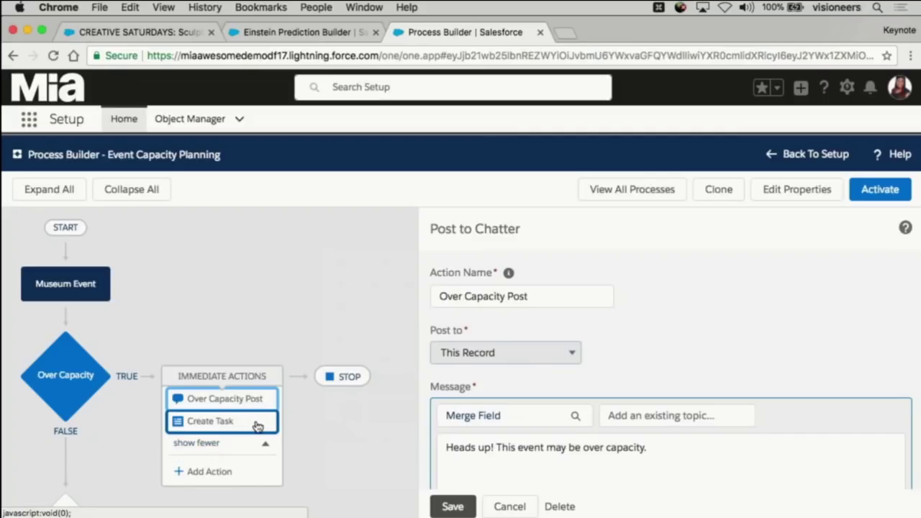
{"action": "left_click", "coordinate": [257, 426]}
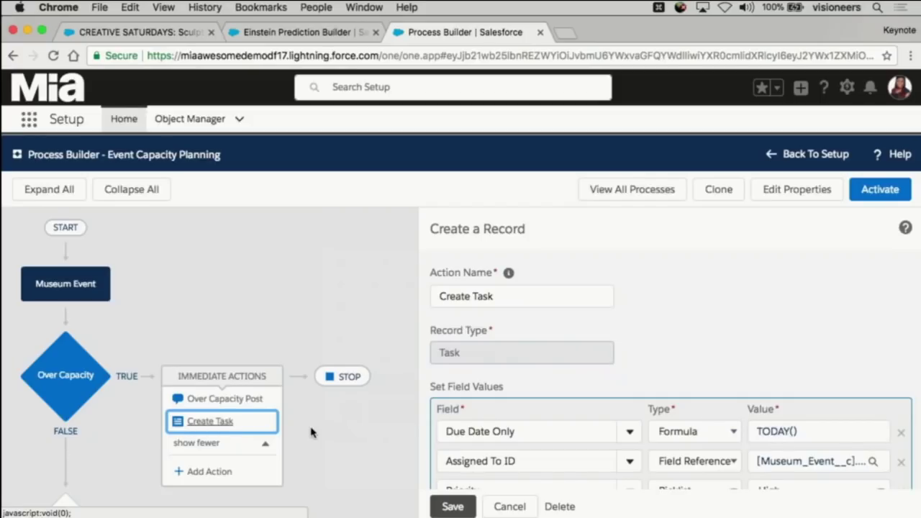
Try to activate the Event Capacity Planning process version
{"action": "left_click", "coordinate": [900, 191]}
{"action": "left_click", "coordinate": [667, 406]}
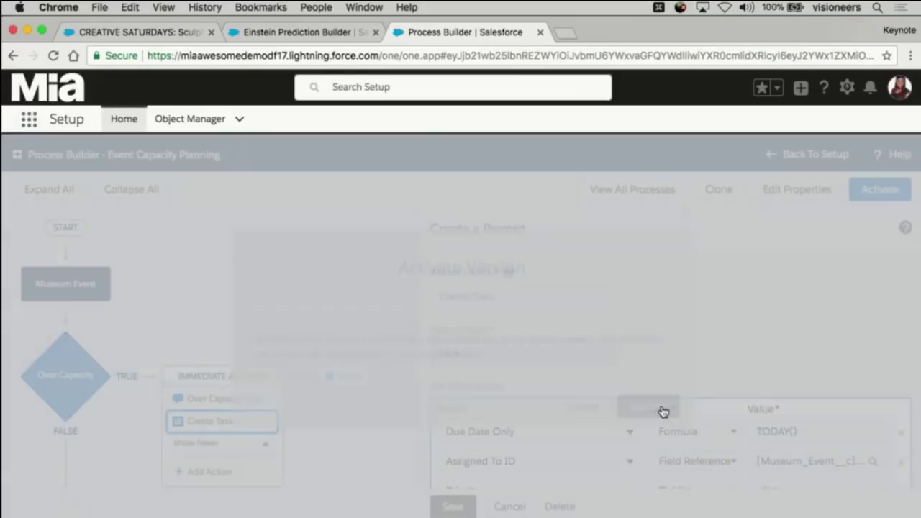
{"action": "left_click", "coordinate": [661, 416]}
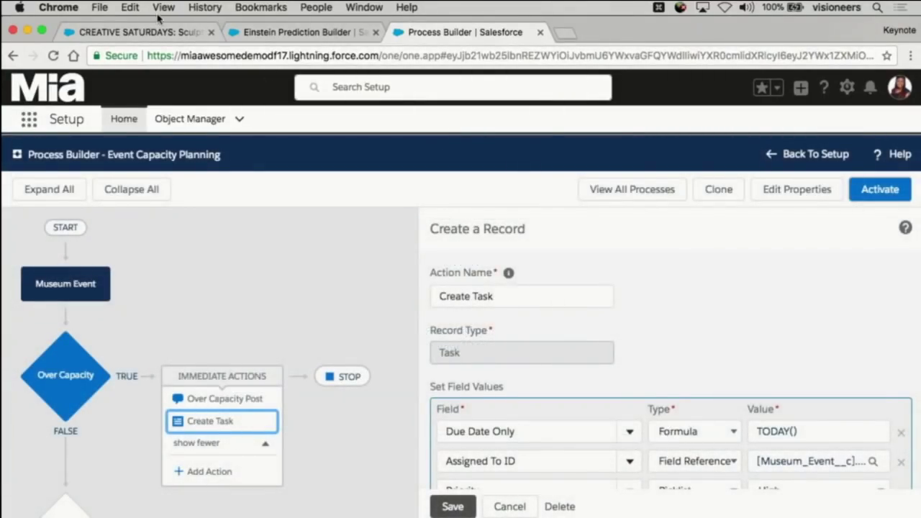
Reload the Creative Saturdays museum event record and update its location to the Classrooms event space
{"action": "left_click", "coordinate": [156, 34]}
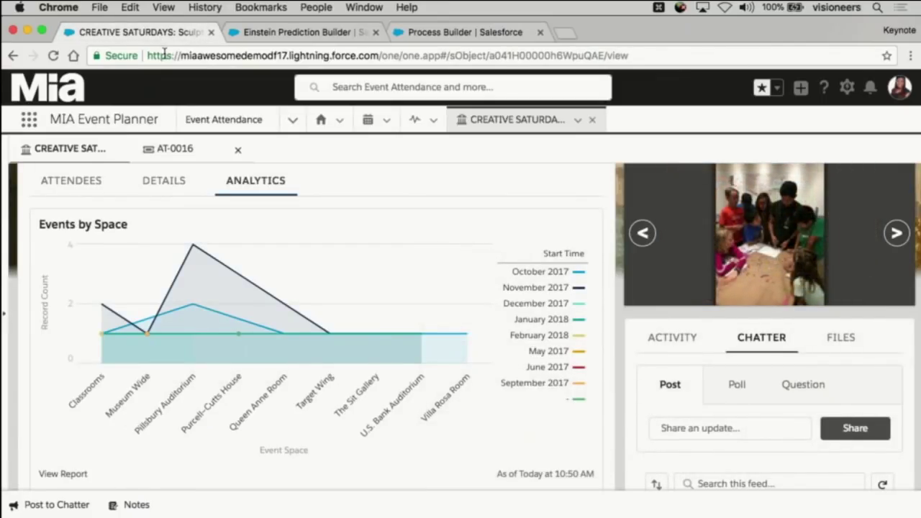
{"action": "key", "text": "super+r"}
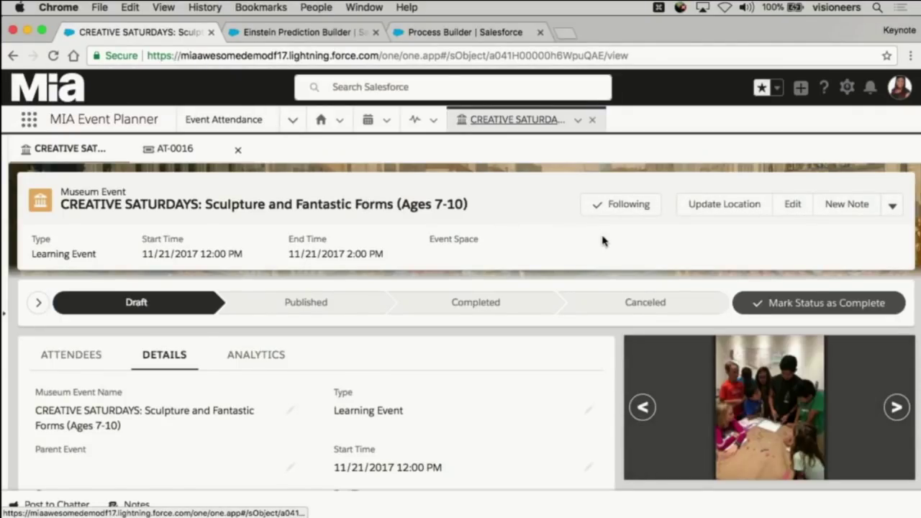
{"action": "left_click", "coordinate": [720, 210]}
{"action": "type", "text": "clas"}
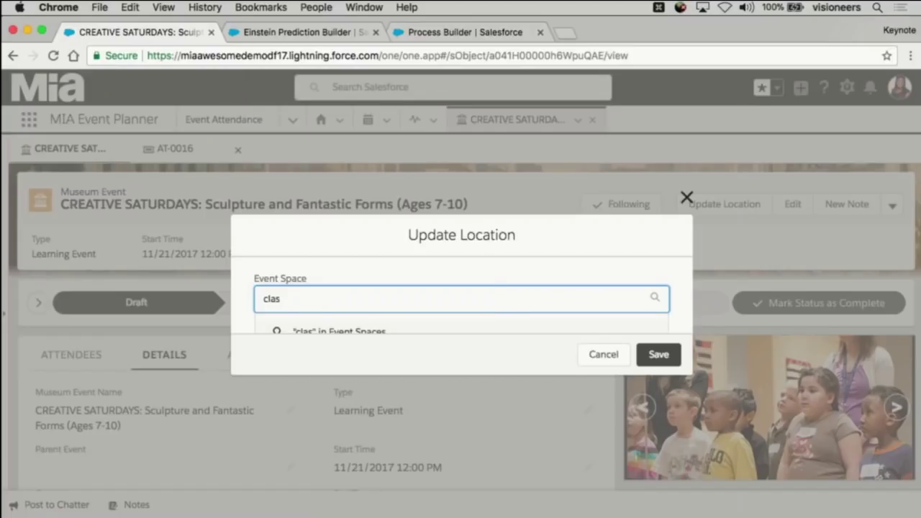
{"action": "key", "text": "Return"}
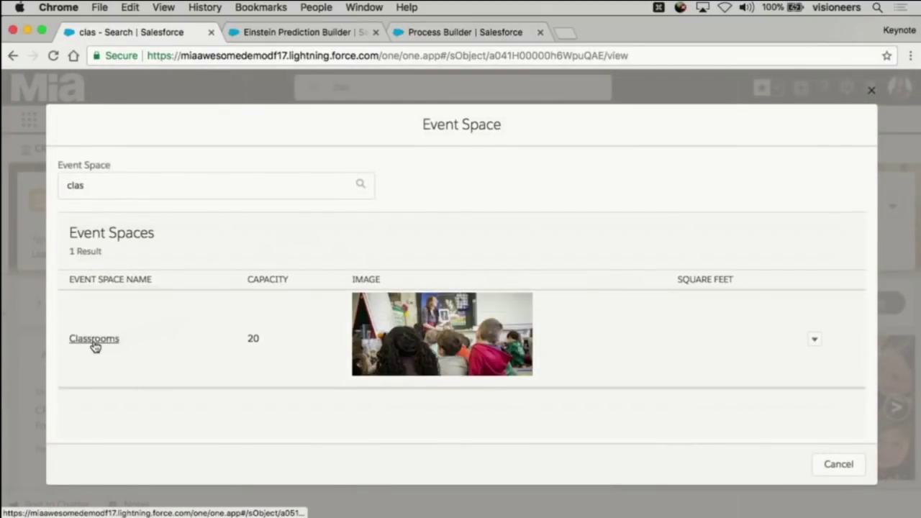
{"action": "left_click", "coordinate": [95, 344]}
{"action": "left_click", "coordinate": [660, 360]}
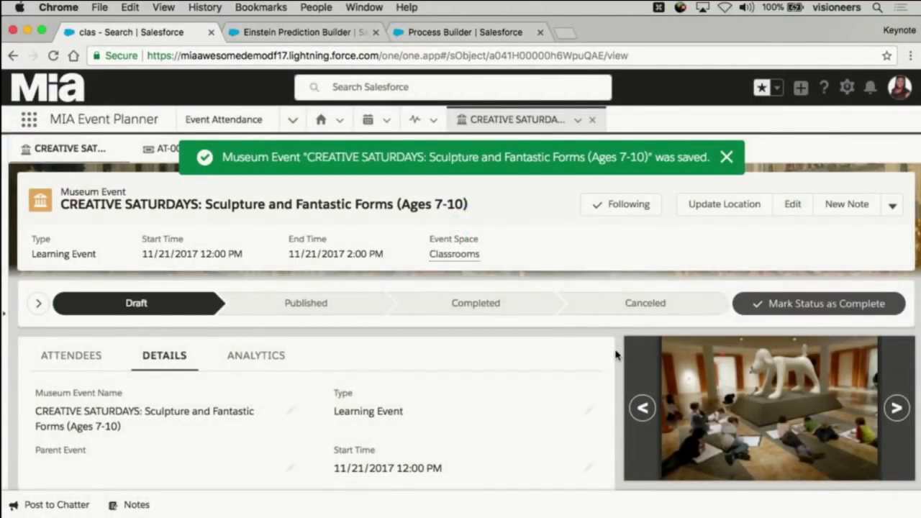
{"action": "left_click", "coordinate": [726, 157]}
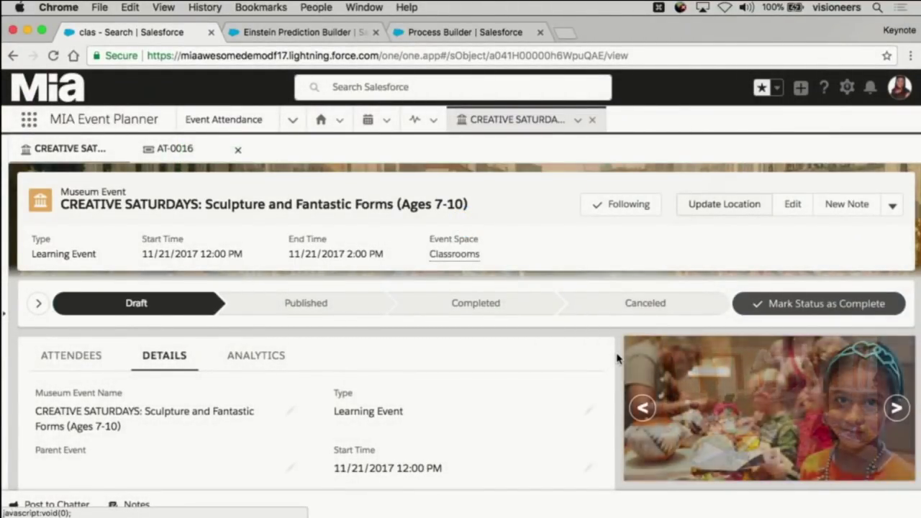
Examine the event's Planning section for capacity and predicted attendance, reload the record, and check its activity timeline
{"action": "scroll", "coordinate": [616, 357], "scroll_direction": "down", "scroll_amount": 5}
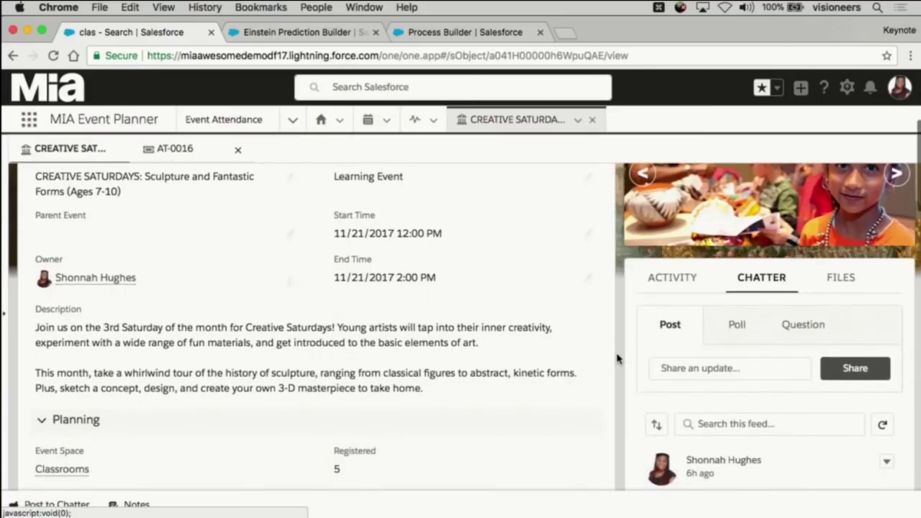
{"action": "scroll", "coordinate": [617, 358], "scroll_direction": "down", "scroll_amount": 2}
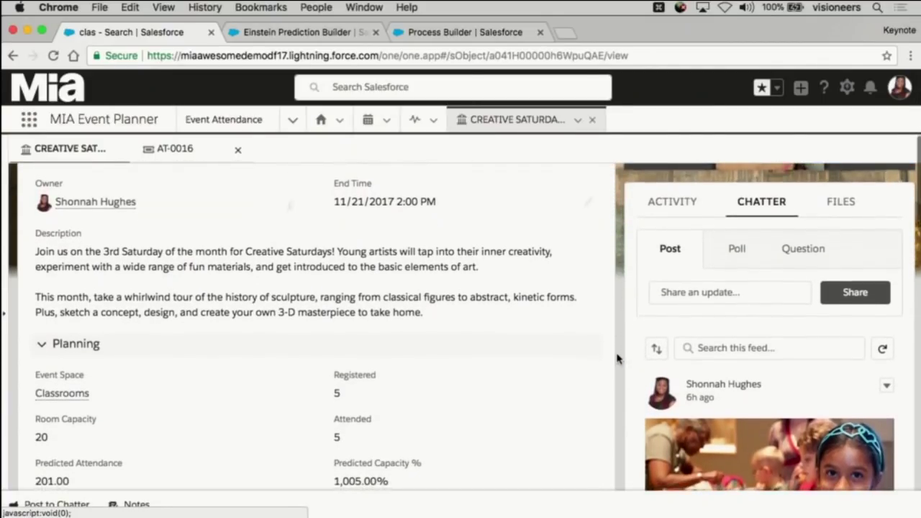
{"action": "scroll", "coordinate": [616, 358], "scroll_direction": "down", "scroll_amount": 1}
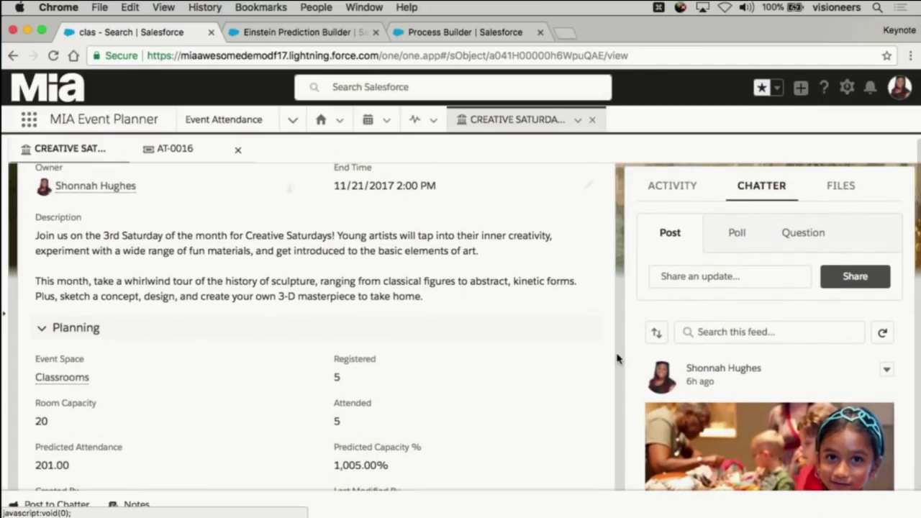
{"action": "key", "text": "super+r"}
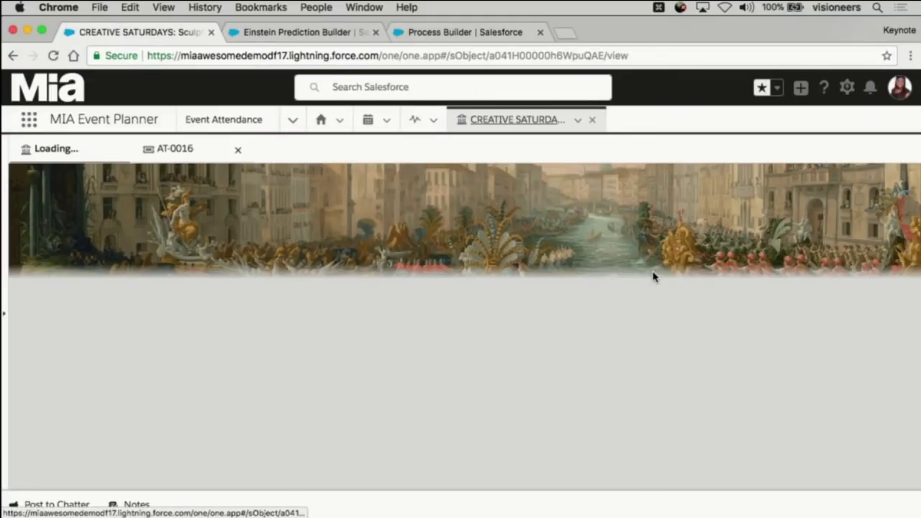
{"action": "scroll", "coordinate": [618, 349], "scroll_direction": "down", "scroll_amount": 5}
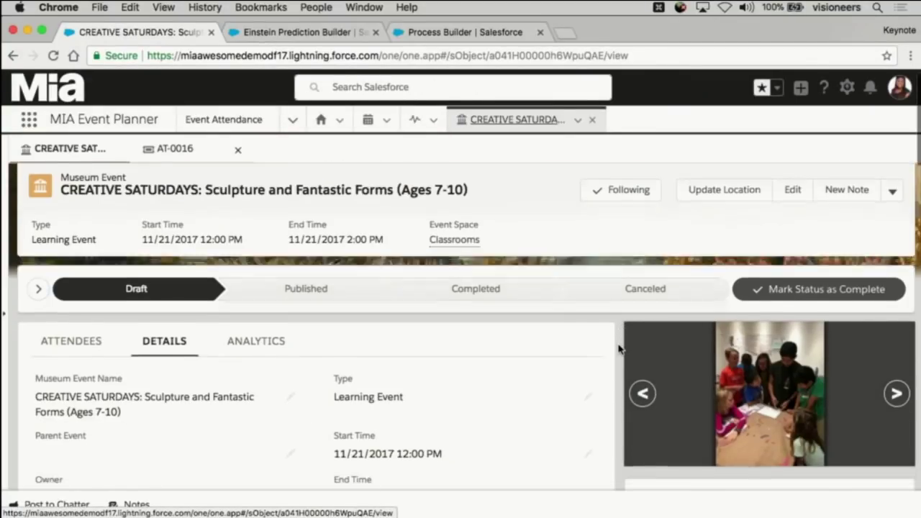
{"action": "scroll", "coordinate": [618, 349], "scroll_direction": "down", "scroll_amount": 2}
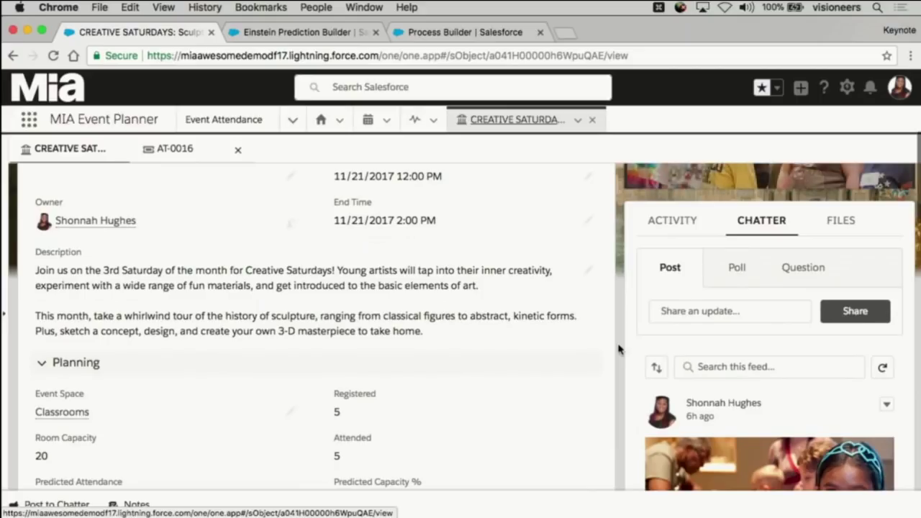
{"action": "scroll", "coordinate": [618, 349], "scroll_direction": "down", "scroll_amount": 1}
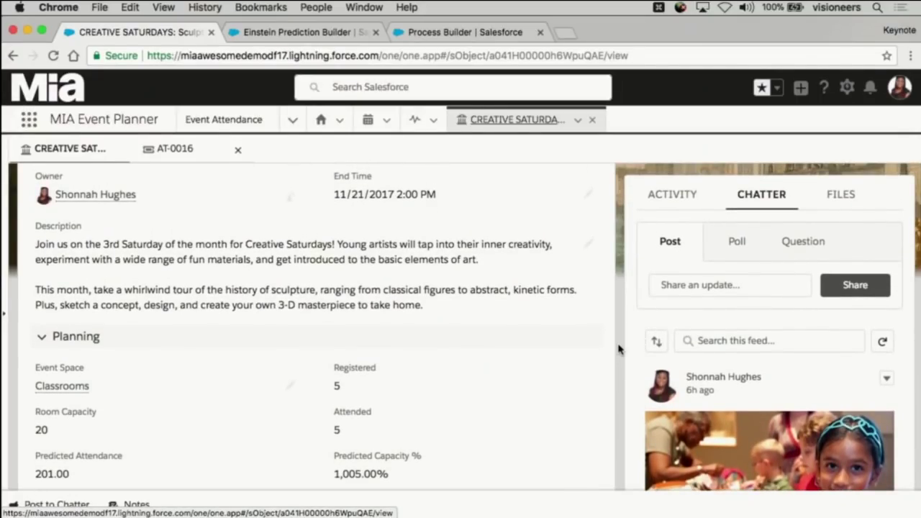
{"action": "left_click", "coordinate": [671, 201]}
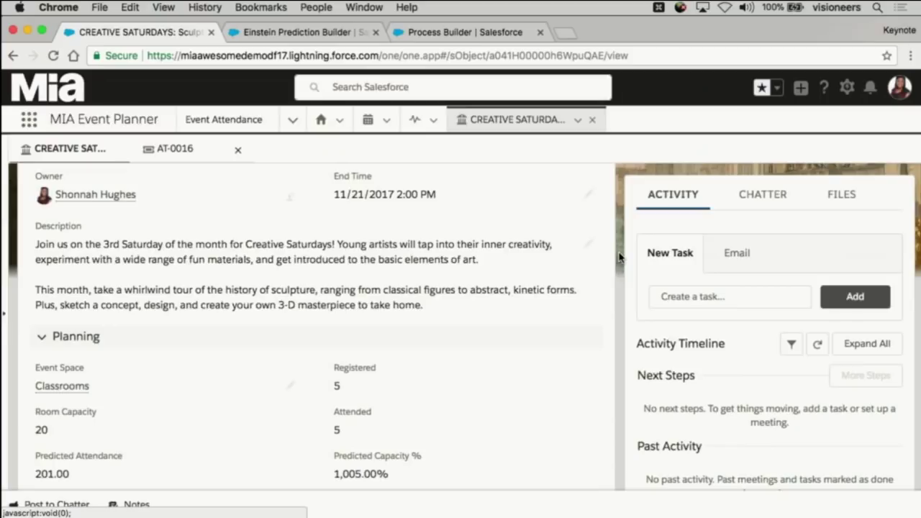
Open the Museum Event record page for editing in Lightning App Builder
{"action": "scroll", "coordinate": [618, 256], "scroll_direction": "up", "scroll_amount": 4}
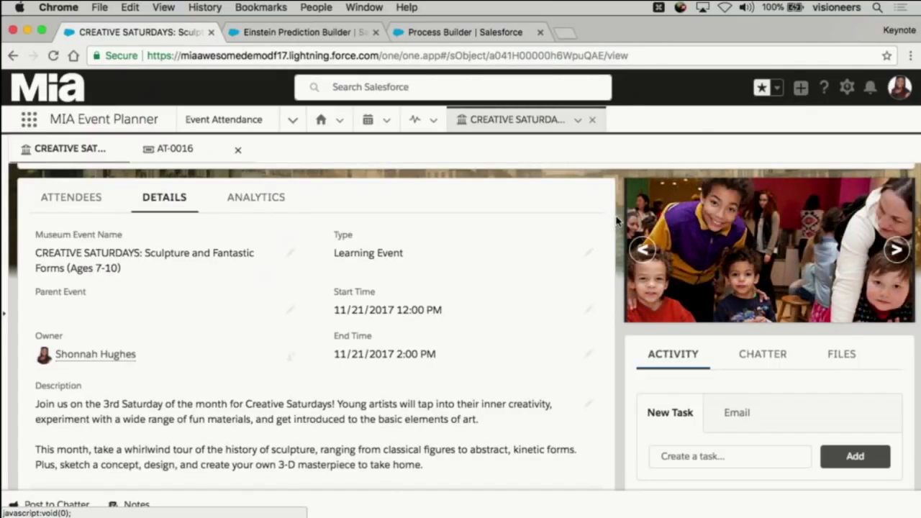
{"action": "scroll", "coordinate": [617, 194], "scroll_direction": "up", "scroll_amount": 2}
{"action": "scroll", "coordinate": [618, 186], "scroll_direction": "up", "scroll_amount": 2}
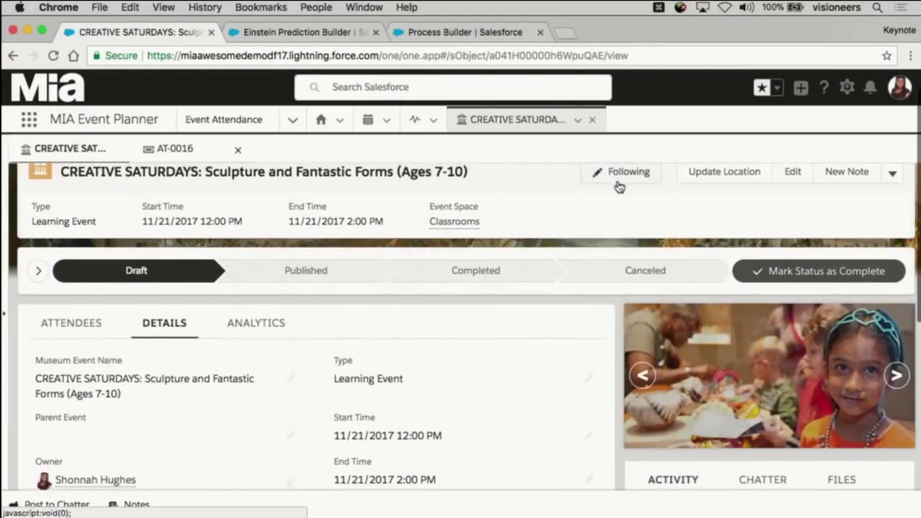
{"action": "scroll", "coordinate": [619, 187], "scroll_direction": "up", "scroll_amount": 2}
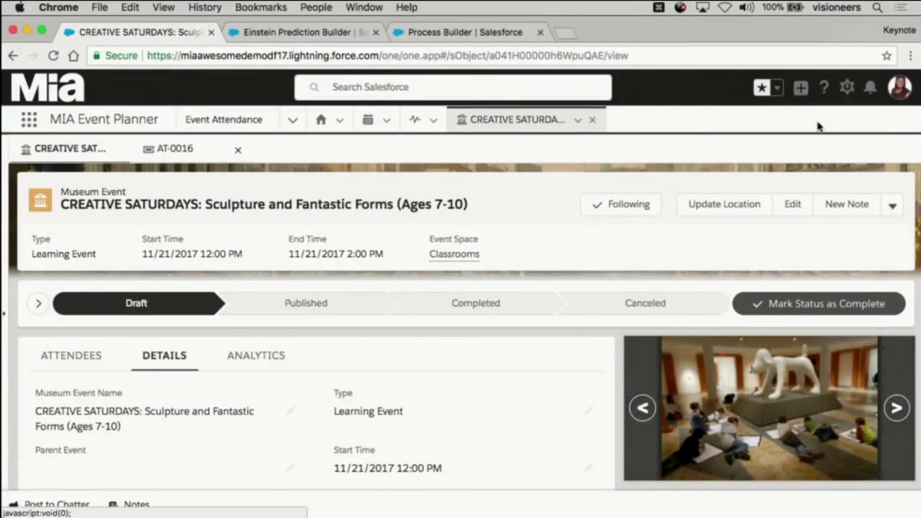
{"action": "left_click", "coordinate": [847, 87]}
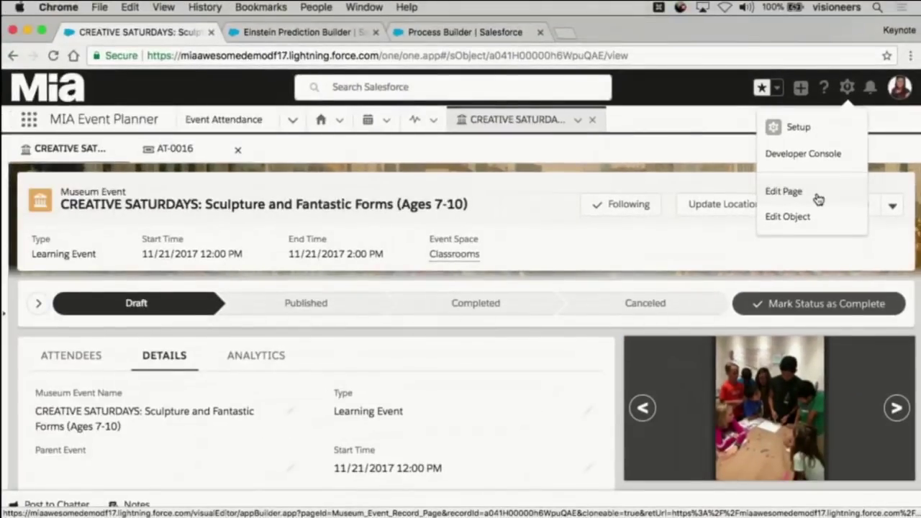
{"action": "left_click", "coordinate": [818, 202]}
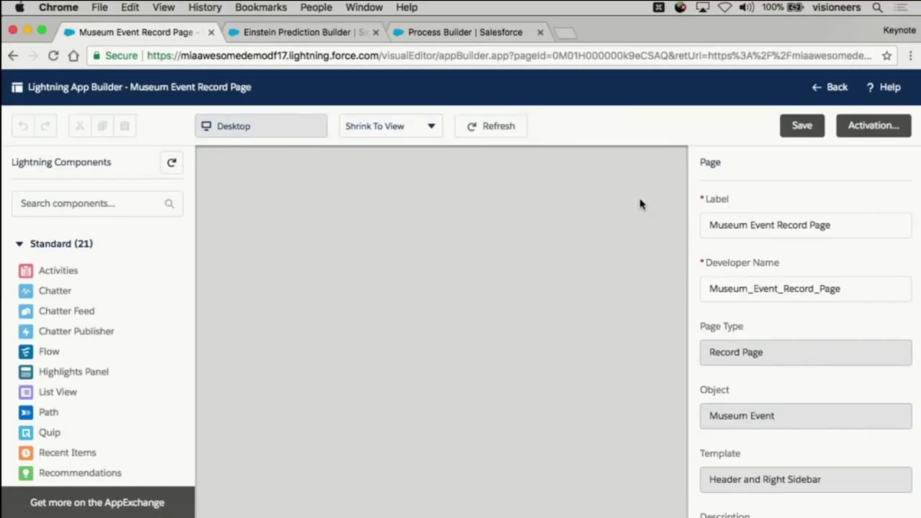
Add a Rich Text component below the status path on the page with the text "WOW! Sooooo popular. Needs MOAR space!!! 🦄"
{"action": "scroll", "coordinate": [63, 383], "scroll_direction": "down", "scroll_amount": 1}
{"action": "scroll", "coordinate": [63, 384], "scroll_direction": "down", "scroll_amount": 4}
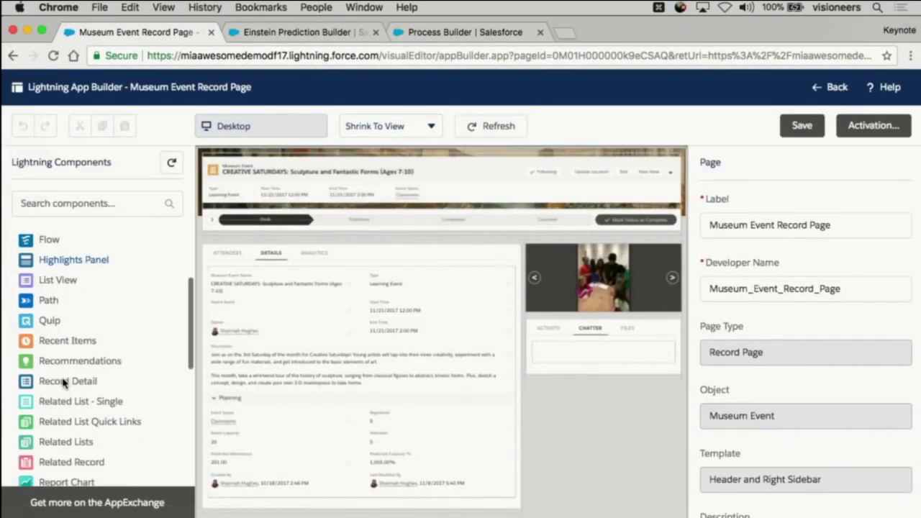
{"action": "left_click_drag", "start_coordinate": [61, 427], "coordinate": [259, 232]}
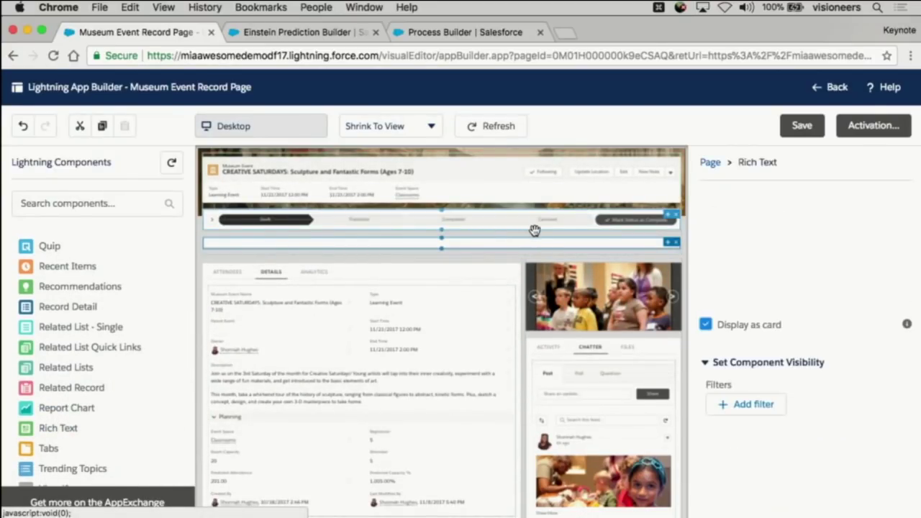
{"action": "left_click", "coordinate": [742, 284]}
{"action": "type", "text": "WOW! Sooooo popular. Needs MOAR space!!! 🦄"}
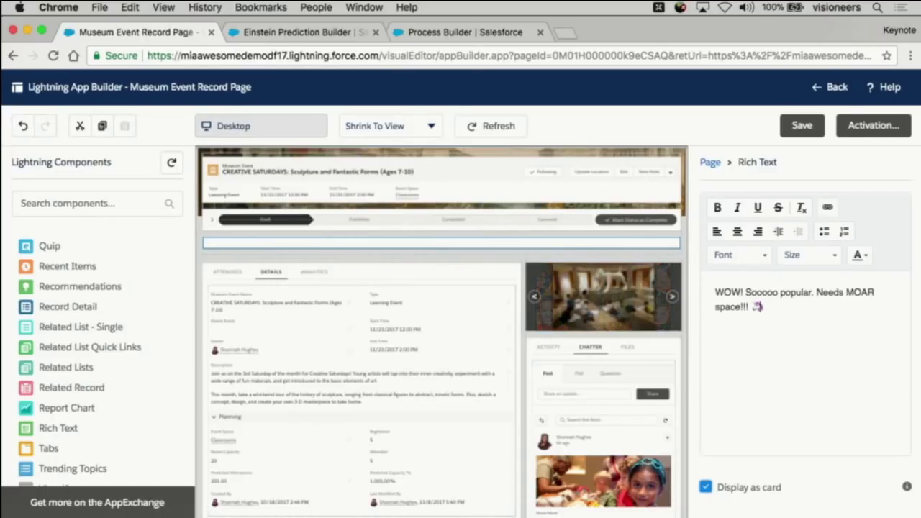
Make the entire Rich Text message bold and centered, and set its font to Comic Sans
{"action": "key", "text": "super+a"}
{"action": "left_click", "coordinate": [719, 208]}
{"action": "left_click", "coordinate": [736, 231]}
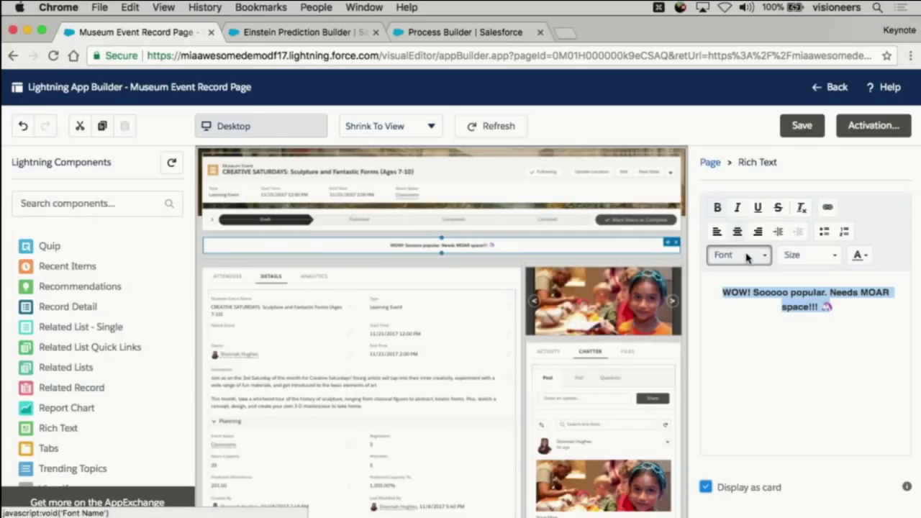
{"action": "left_click", "coordinate": [746, 258]}
{"action": "left_click", "coordinate": [736, 310]}
Set the Rich Text message's font size to 28 and its text color to orange
{"action": "left_click", "coordinate": [815, 258]}
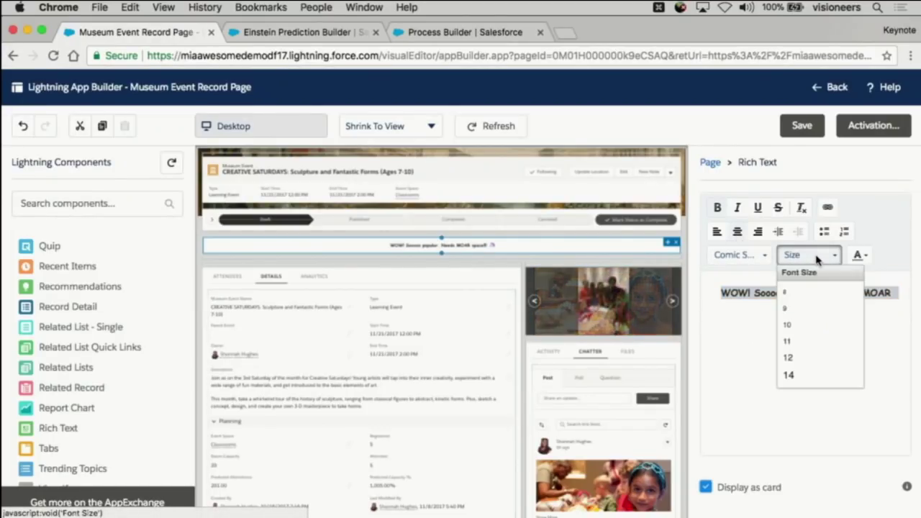
{"action": "scroll", "coordinate": [794, 333], "scroll_direction": "down", "scroll_amount": 5}
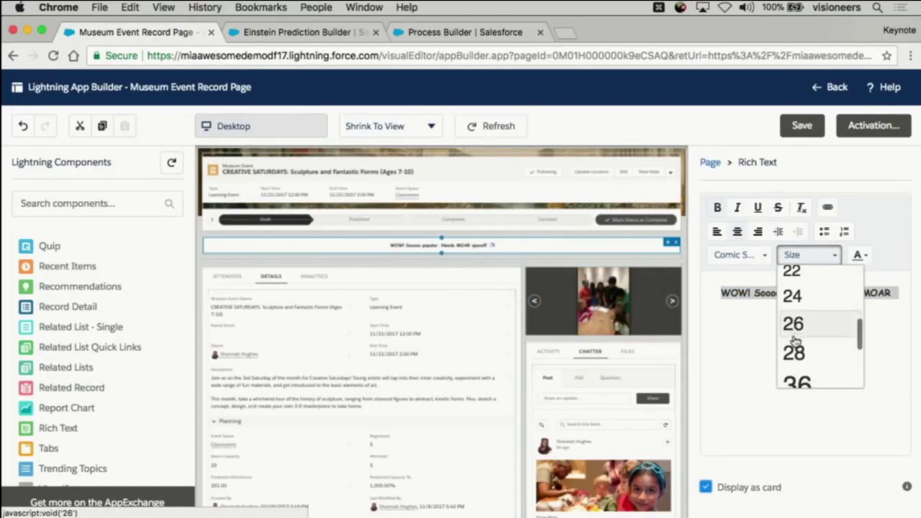
{"action": "left_click", "coordinate": [793, 351]}
{"action": "left_click", "coordinate": [859, 255]}
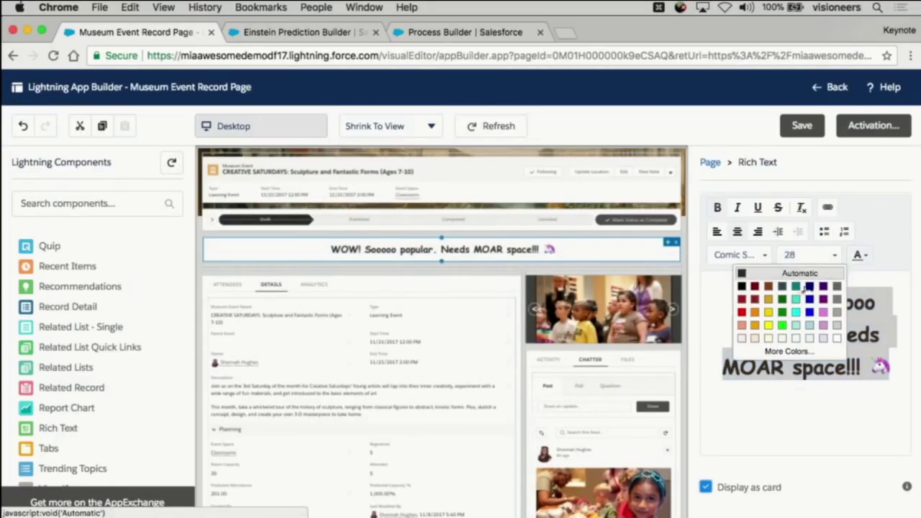
{"action": "left_click", "coordinate": [754, 312]}
{"action": "left_click", "coordinate": [801, 127]}
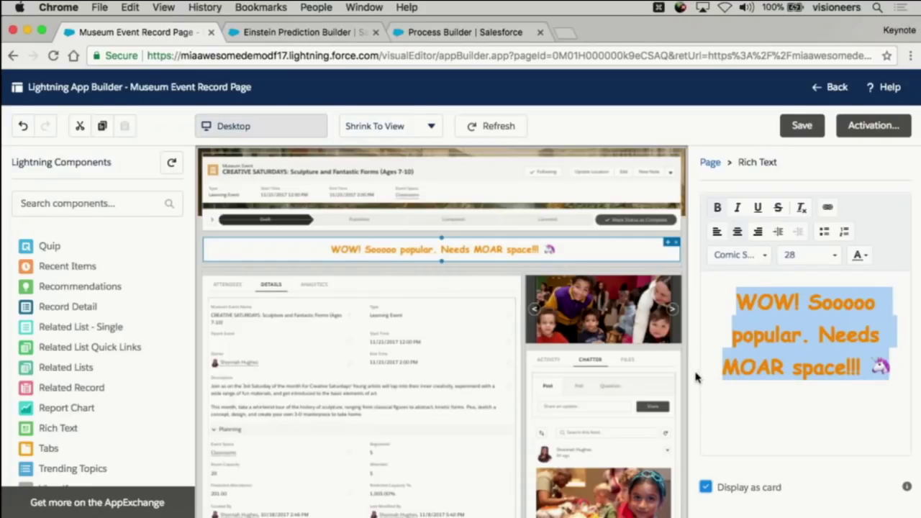
Add a visibility filter to the Rich Text component for Predicted Capacity % Greater Than 100, and save the page
{"action": "scroll", "coordinate": [694, 377], "scroll_direction": "down", "scroll_amount": 2}
{"action": "left_click", "coordinate": [770, 357]}
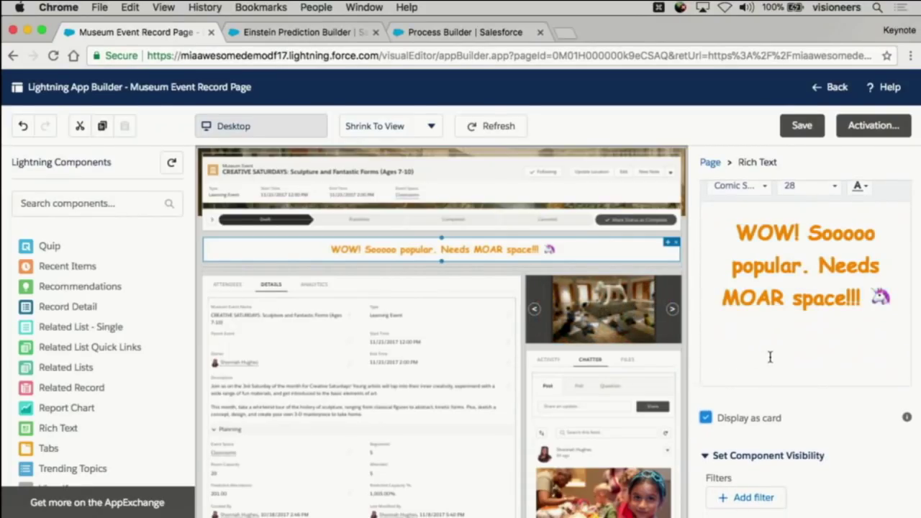
{"action": "left_click", "coordinate": [698, 365]}
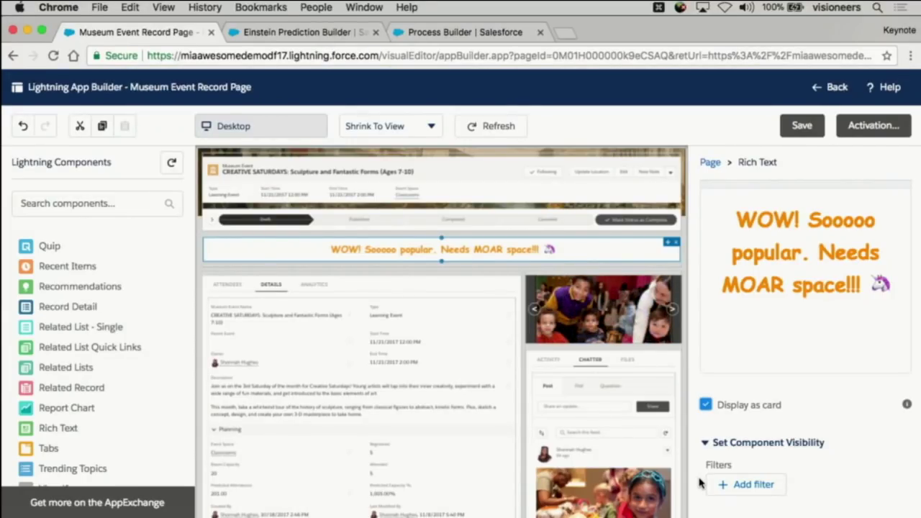
{"action": "left_click", "coordinate": [752, 492]}
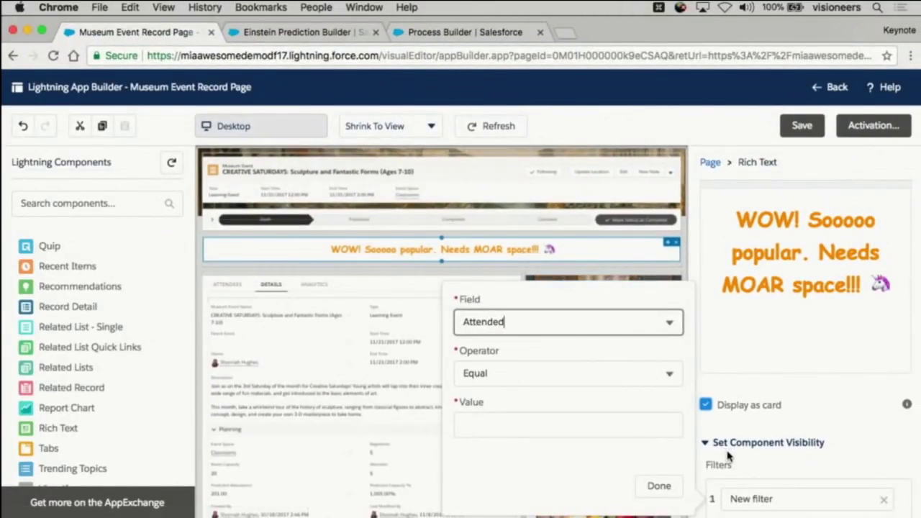
{"action": "left_click", "coordinate": [669, 322]}
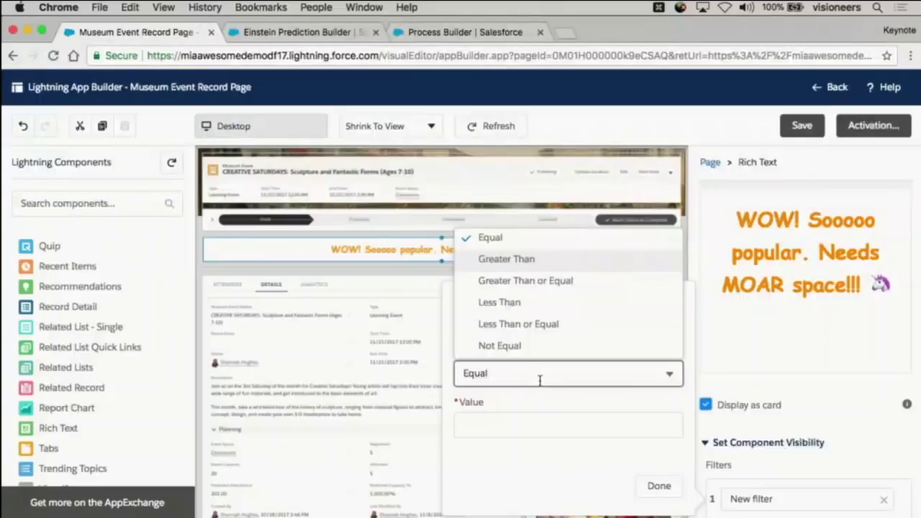
{"action": "left_click", "coordinate": [533, 260]}
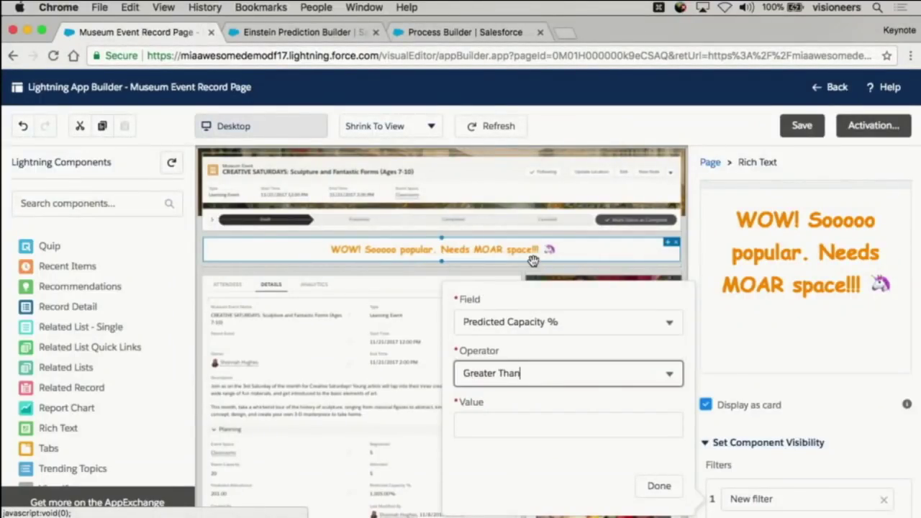
{"action": "left_click", "coordinate": [545, 428]}
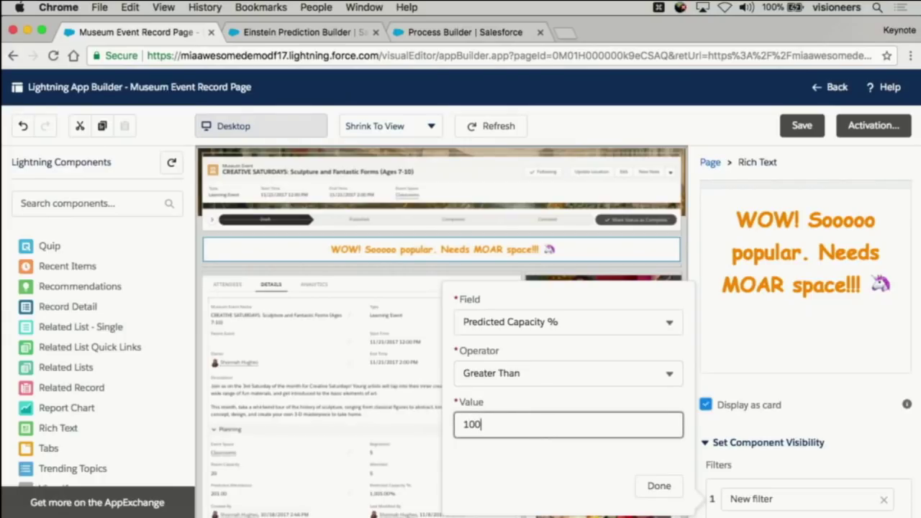
{"action": "left_click", "coordinate": [658, 485]}
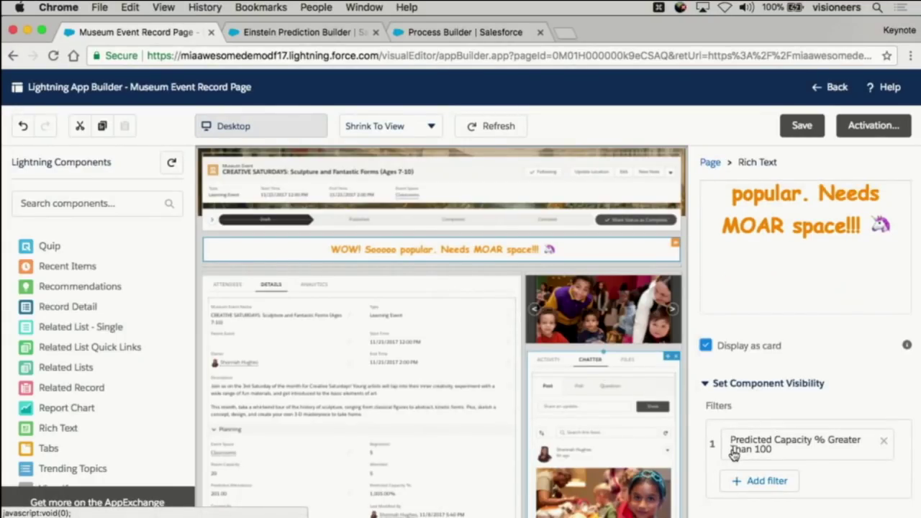
{"action": "left_click", "coordinate": [801, 129]}
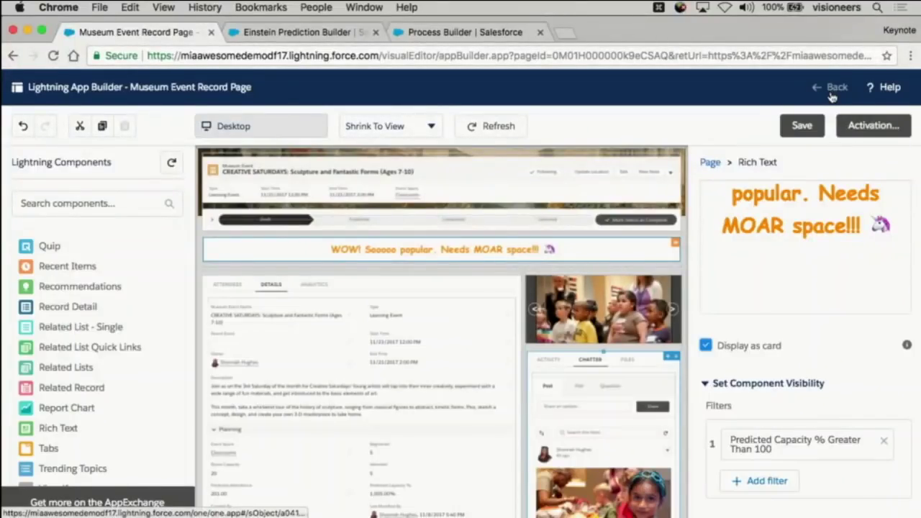
Return to the Creative Saturdays event record, update its location to U.S. Bank Auditorium, and review the Planning section
{"action": "left_click", "coordinate": [831, 94]}
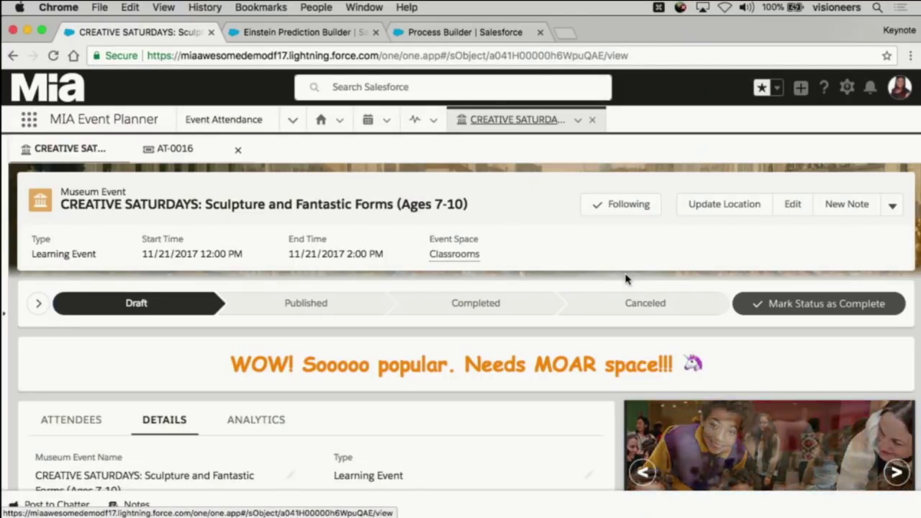
{"action": "left_click", "coordinate": [696, 211]}
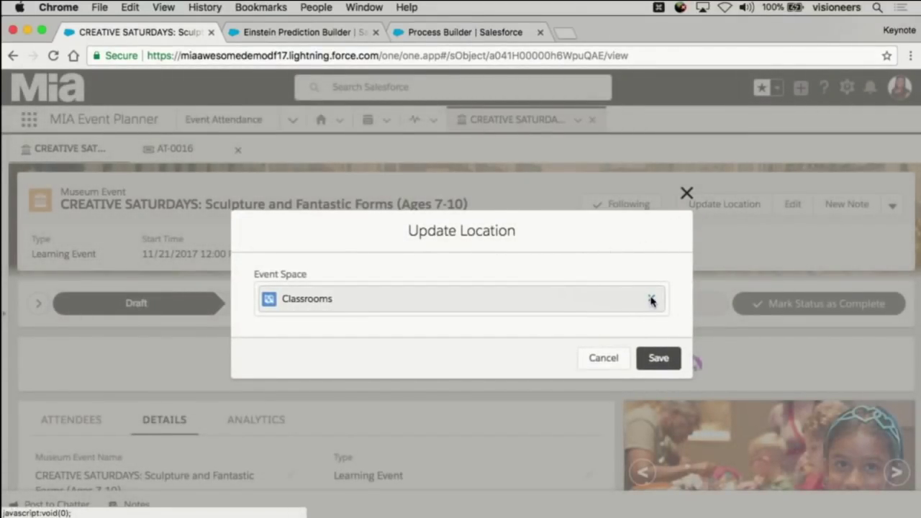
{"action": "left_click", "coordinate": [651, 301]}
{"action": "type", "text": "aud"}
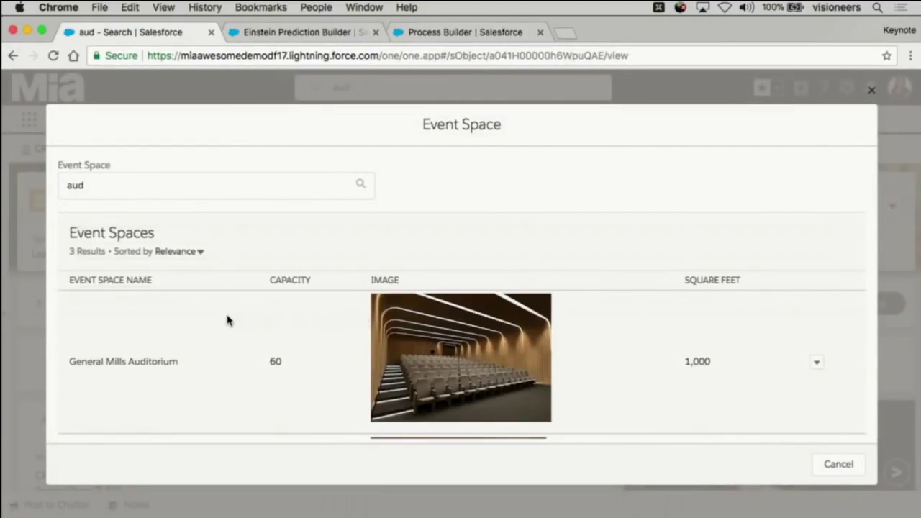
{"action": "scroll", "coordinate": [227, 320], "scroll_direction": "down", "scroll_amount": 5}
{"action": "scroll", "coordinate": [227, 320], "scroll_direction": "down", "scroll_amount": 3}
{"action": "left_click", "coordinate": [141, 336]}
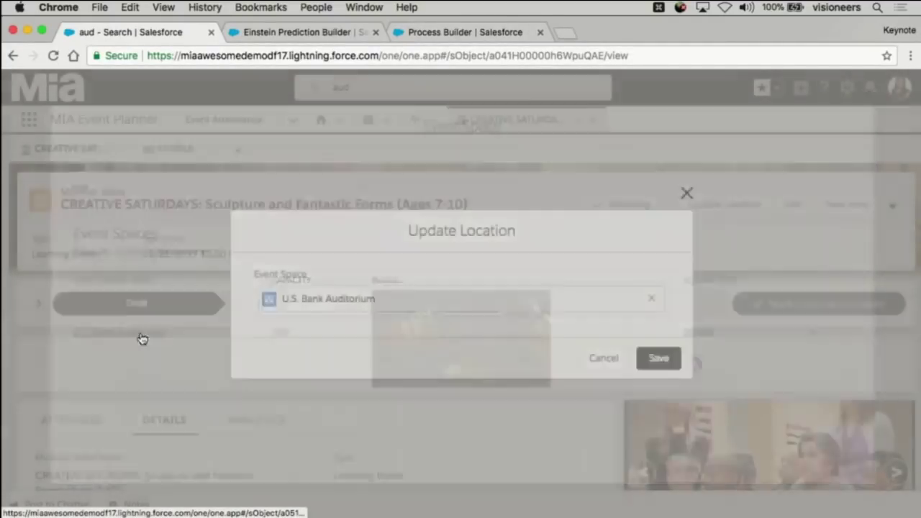
{"action": "left_click", "coordinate": [659, 358]}
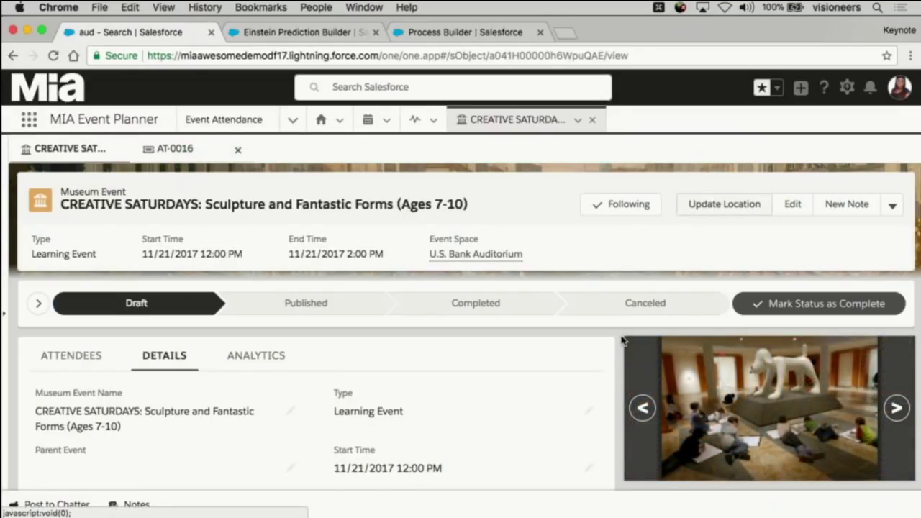
{"action": "scroll", "coordinate": [622, 341], "scroll_direction": "down", "scroll_amount": 8}
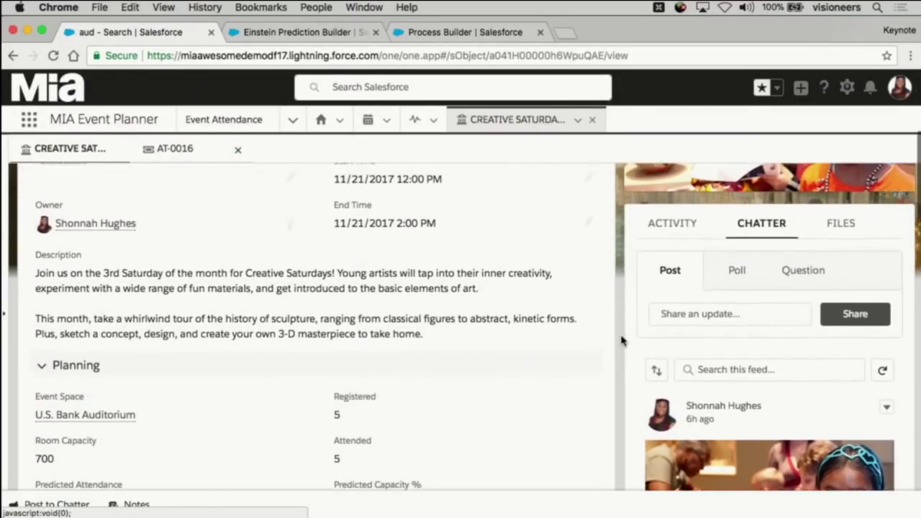
{"action": "scroll", "coordinate": [622, 340], "scroll_direction": "up", "scroll_amount": 7}
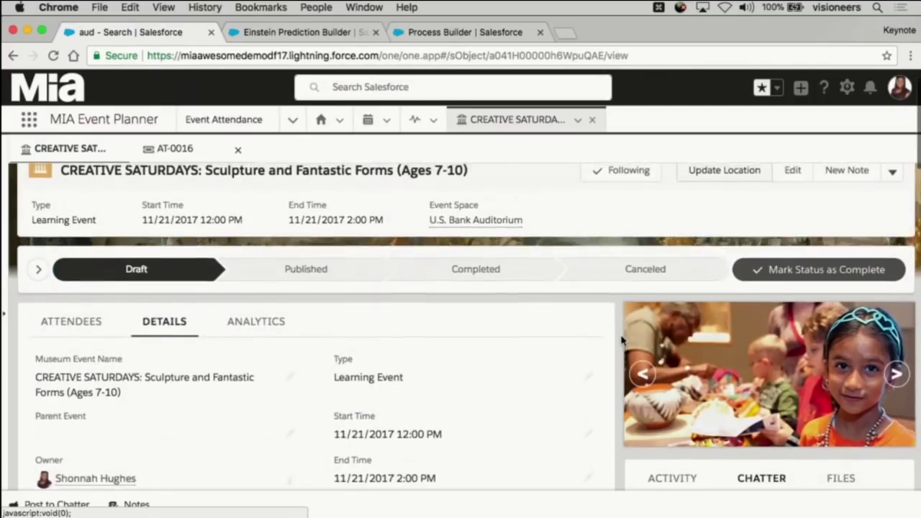
{"action": "scroll", "coordinate": [622, 340], "scroll_direction": "up", "scroll_amount": 1}
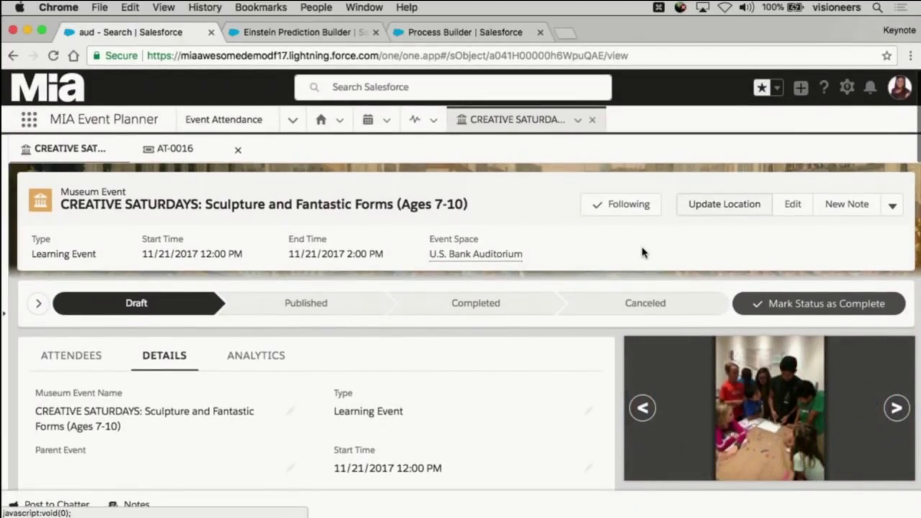
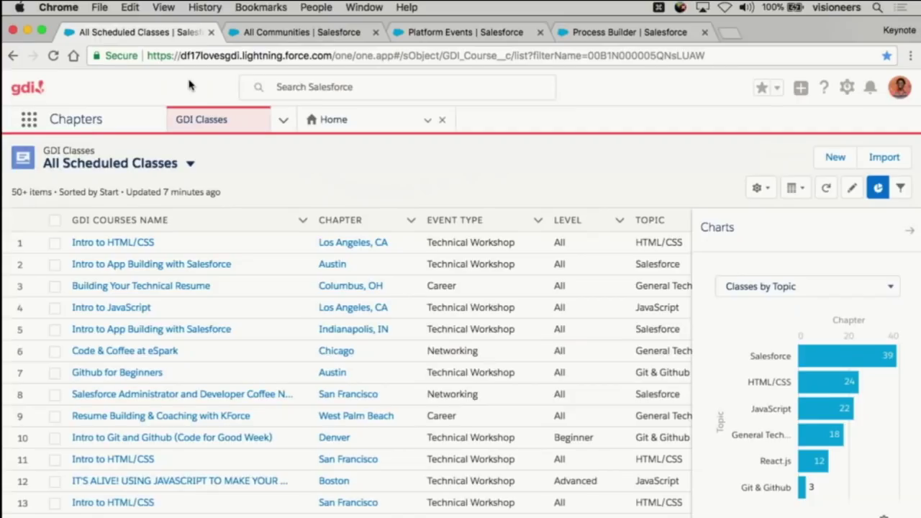
Open the Chapter Leaders community from All Communities in Community Builder and look over its home page
{"action": "left_click", "coordinate": [273, 32]}
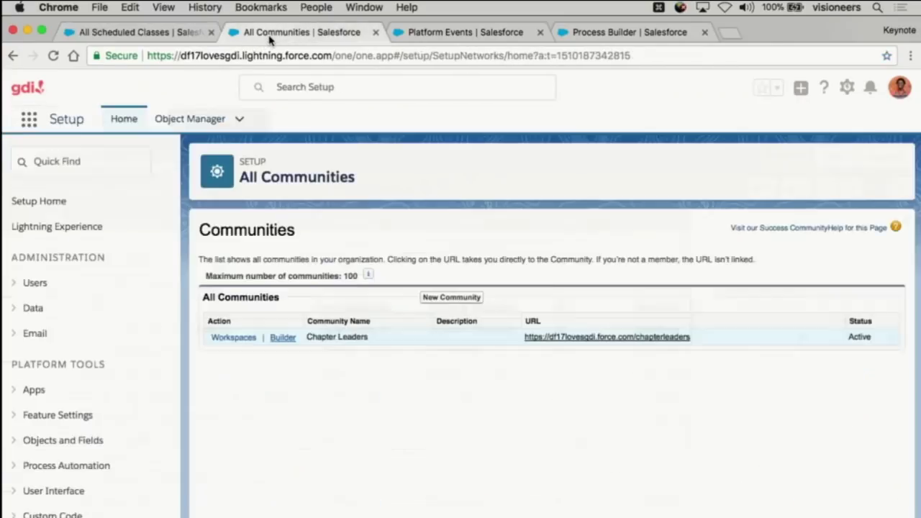
{"action": "left_click", "coordinate": [283, 342]}
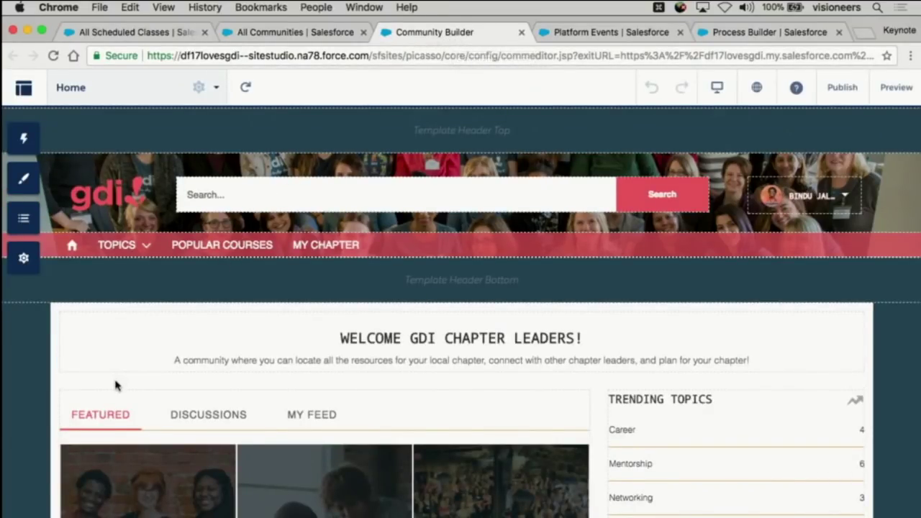
{"action": "scroll", "coordinate": [54, 403], "scroll_direction": "down", "scroll_amount": 1}
{"action": "scroll", "coordinate": [55, 403], "scroll_direction": "down", "scroll_amount": 4}
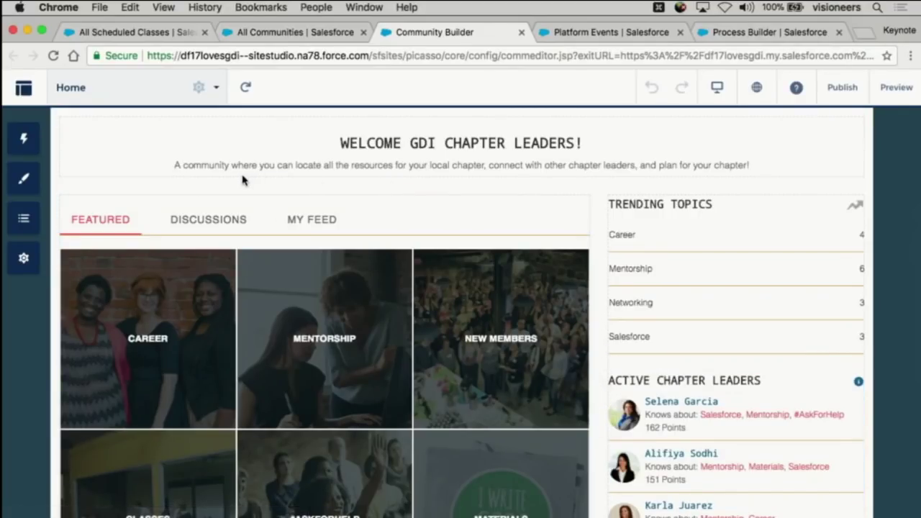
Browse the component list available for the community page, from Analytics down to Messages
{"action": "left_click", "coordinate": [29, 148]}
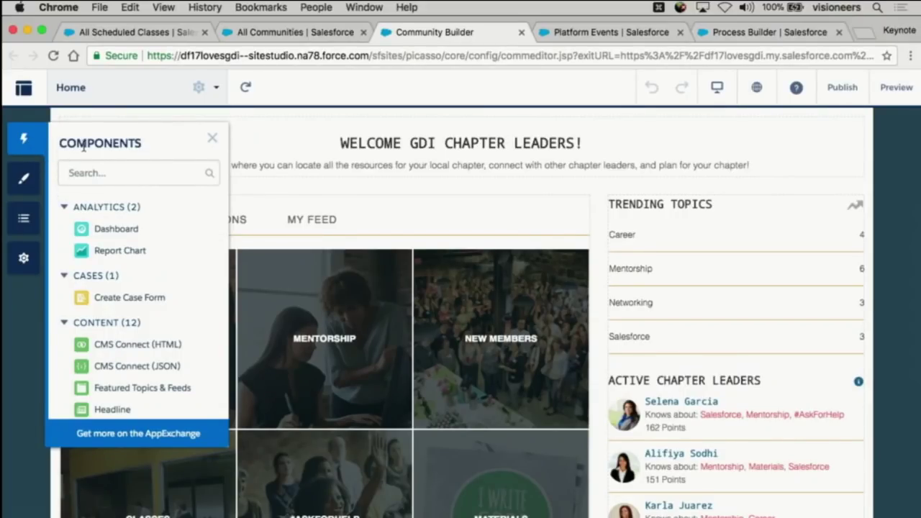
{"action": "left_click", "coordinate": [213, 138]}
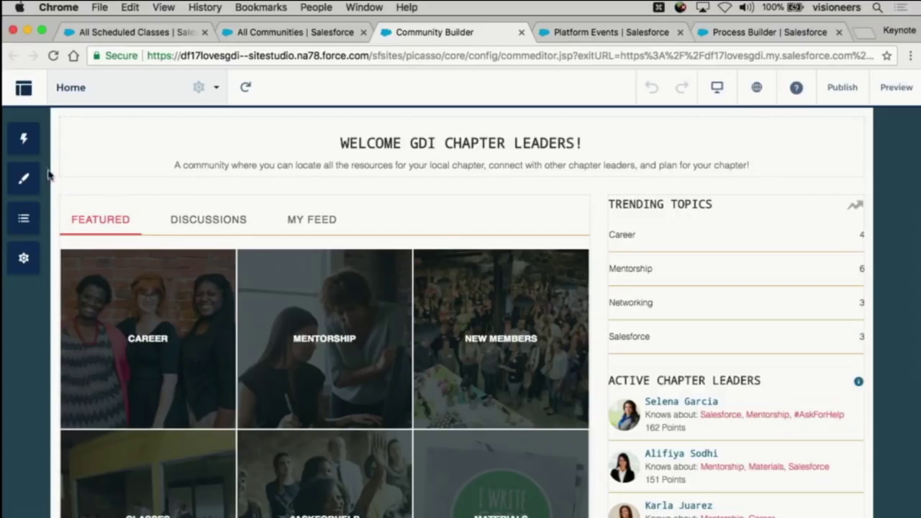
{"action": "left_click", "coordinate": [24, 138]}
{"action": "scroll", "coordinate": [68, 213], "scroll_direction": "down", "scroll_amount": 5}
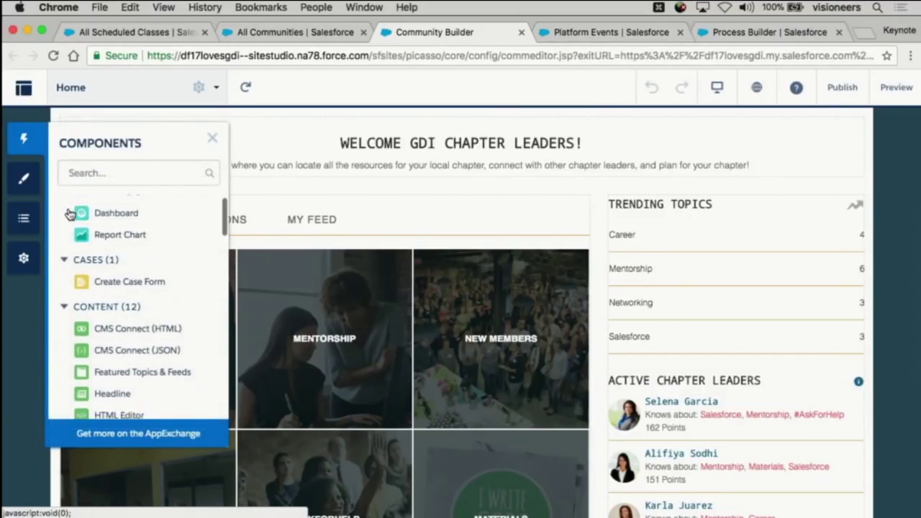
{"action": "scroll", "coordinate": [68, 213], "scroll_direction": "down", "scroll_amount": 6}
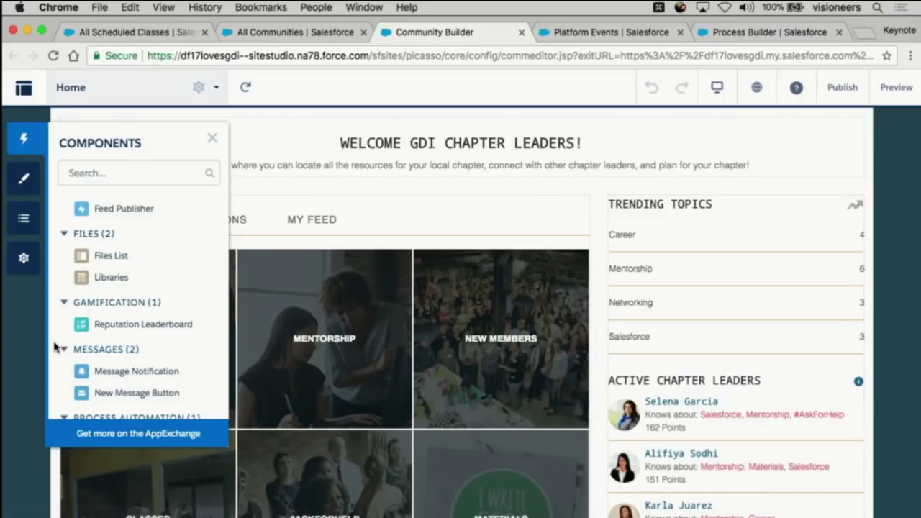
Open the AppExchange component store and preview the Lightning Carousel and Banner, AnyCalendar and Lightning Utility Pack 1.7 descriptions
{"action": "left_click", "coordinate": [85, 437]}
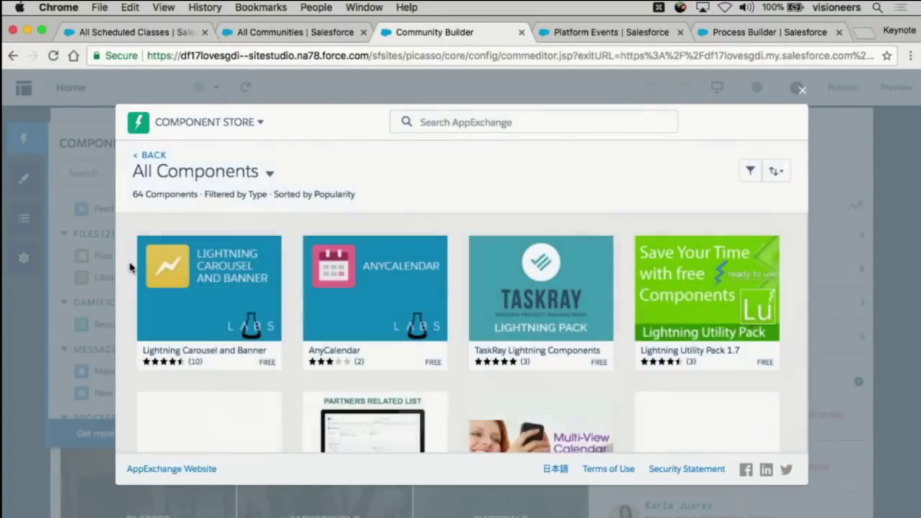
{"action": "mouse_move", "coordinate": [211, 281]}
{"action": "mouse_move", "coordinate": [389, 290]}
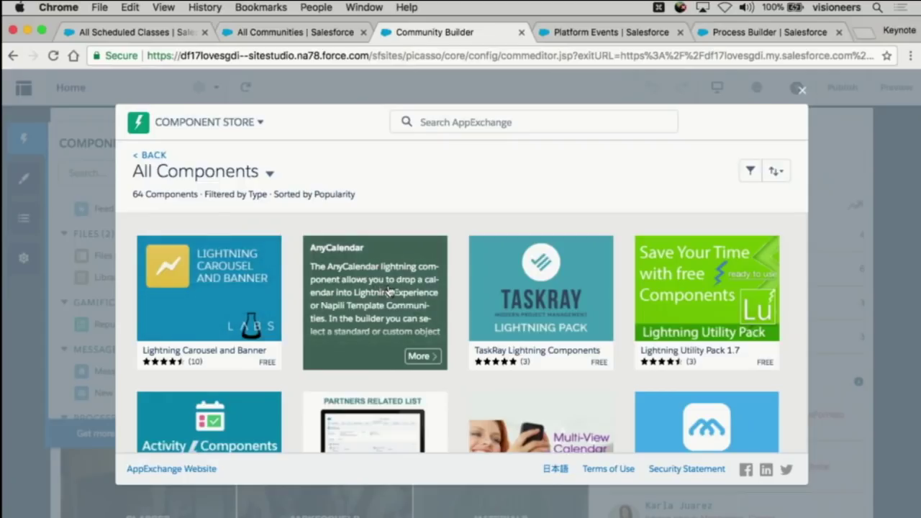
{"action": "mouse_move", "coordinate": [708, 289]}
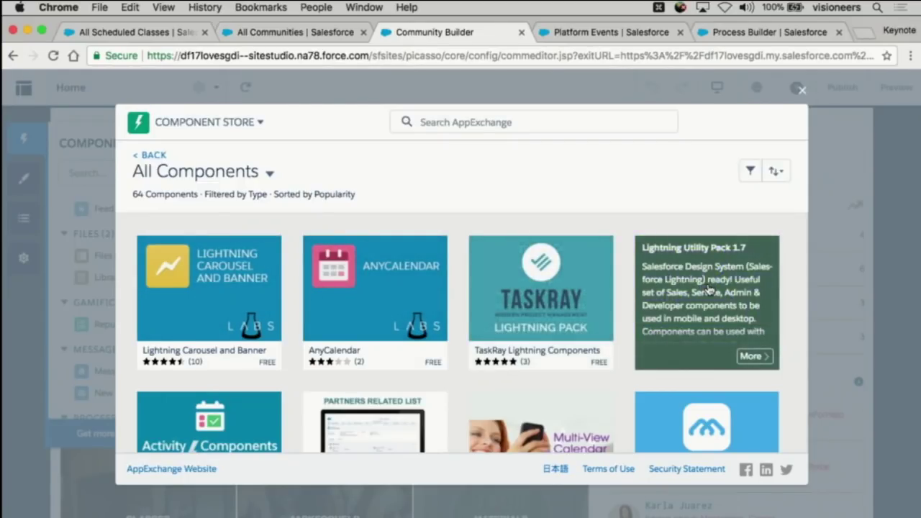
Leave the component store and place a Video Banner component above Trending Topics on the home page
{"action": "left_click", "coordinate": [802, 92]}
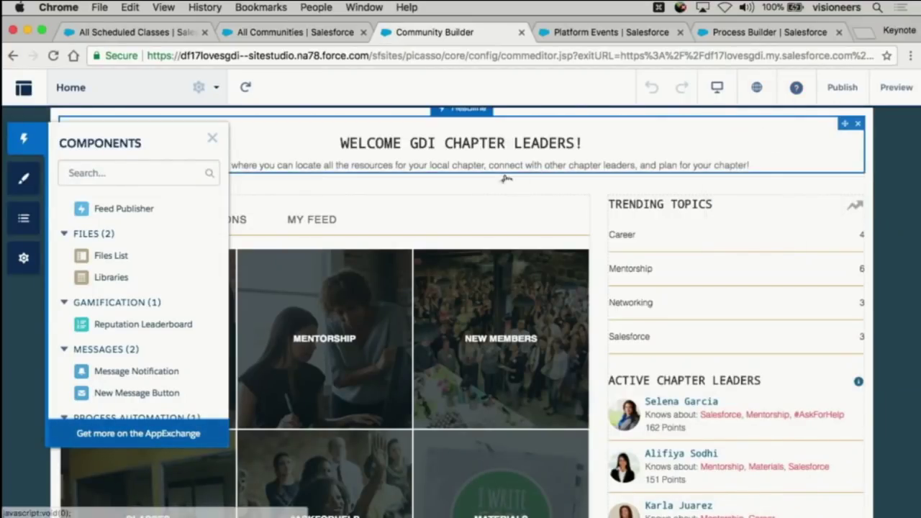
{"action": "scroll", "coordinate": [123, 273], "scroll_direction": "down", "scroll_amount": 10}
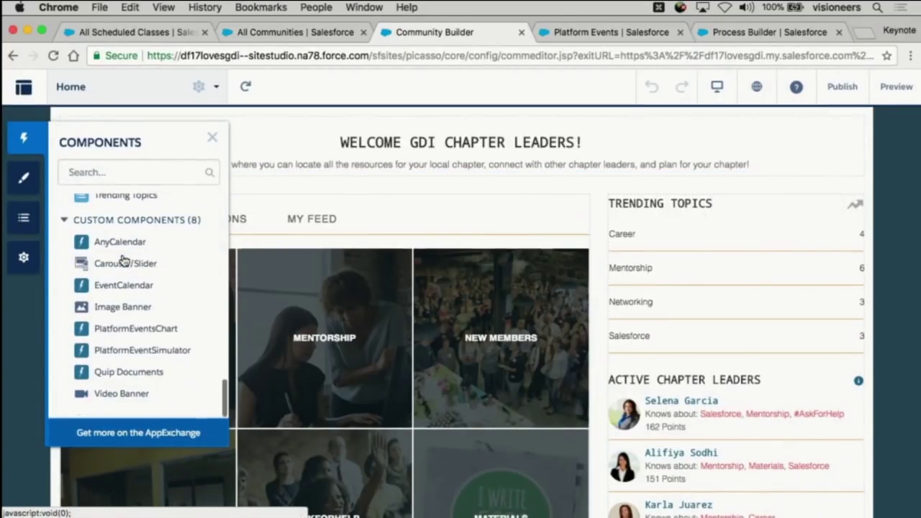
{"action": "left_click_drag", "start_coordinate": [108, 398], "coordinate": [633, 208]}
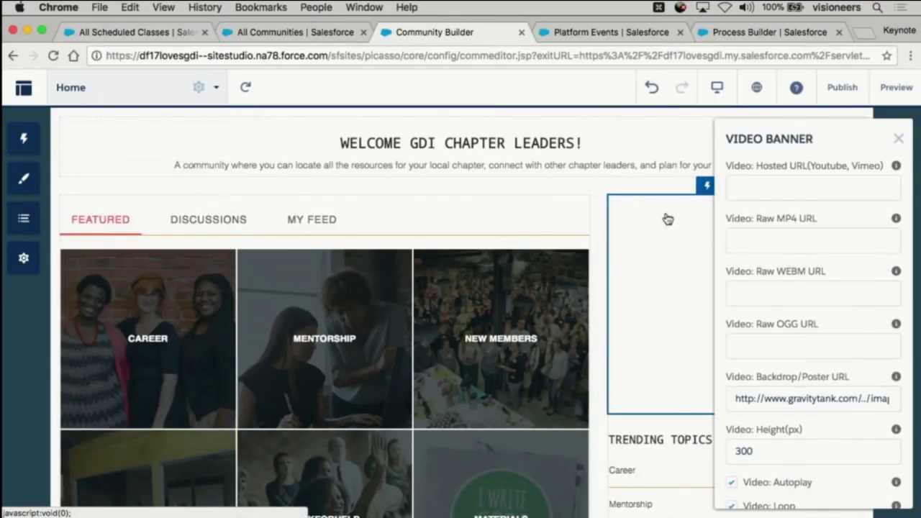
{"action": "left_click", "coordinate": [746, 195]}
{"action": "type", "text": "https://www.youtube.com/embed/powDVgIxLfw"}
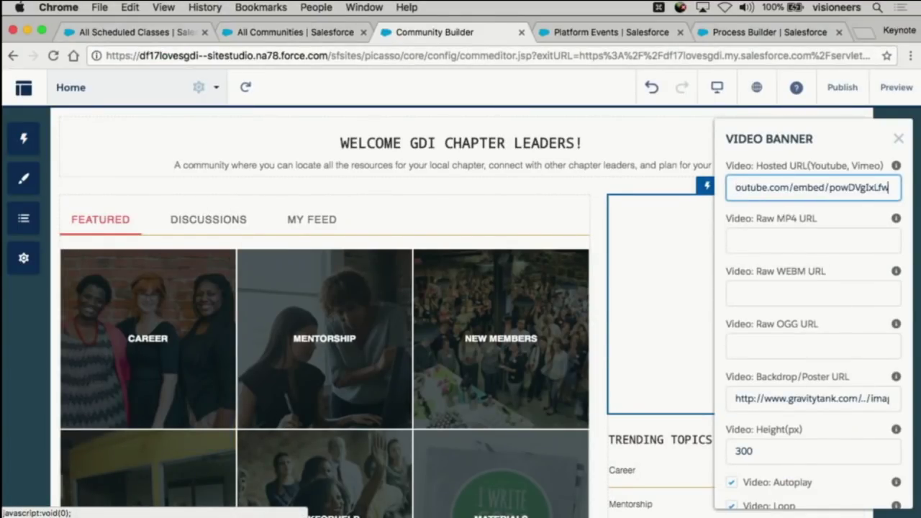
{"action": "scroll", "coordinate": [721, 337], "scroll_direction": "down", "scroll_amount": 3}
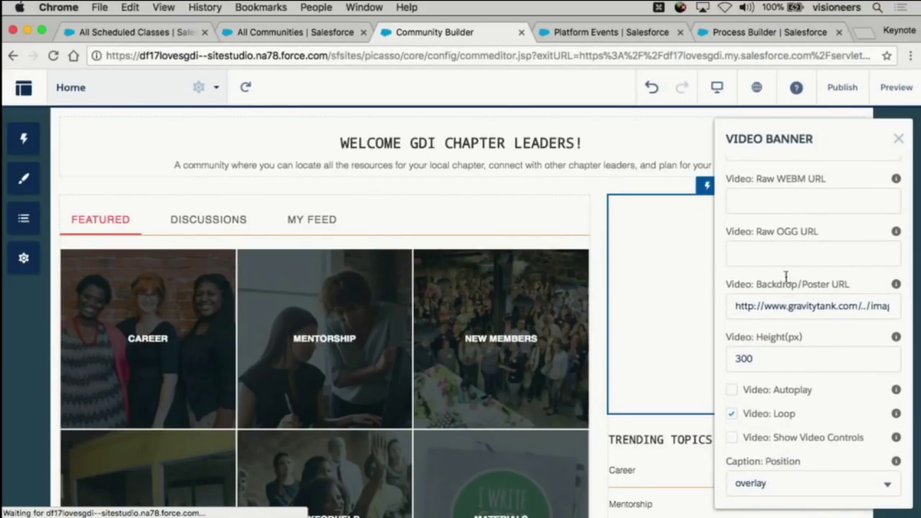
{"action": "left_click", "coordinate": [898, 139]}
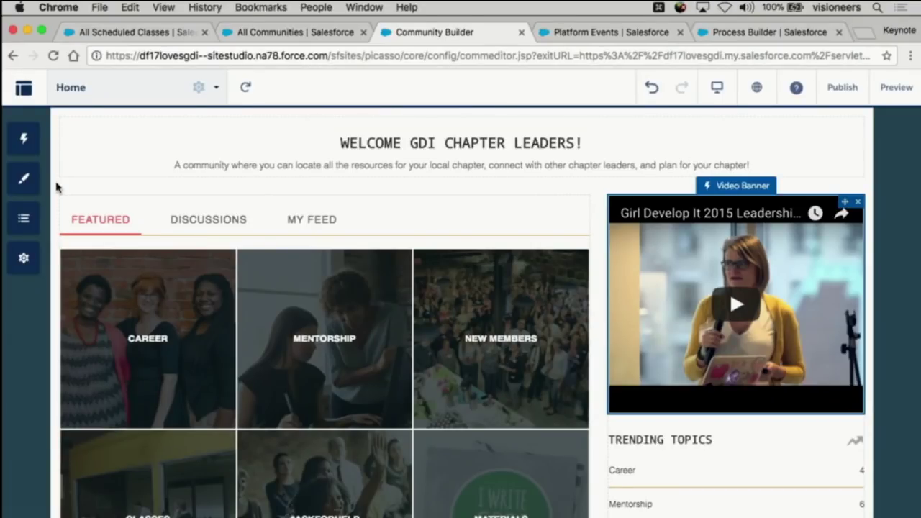
{"action": "scroll", "coordinate": [56, 187], "scroll_direction": "up", "scroll_amount": 1}
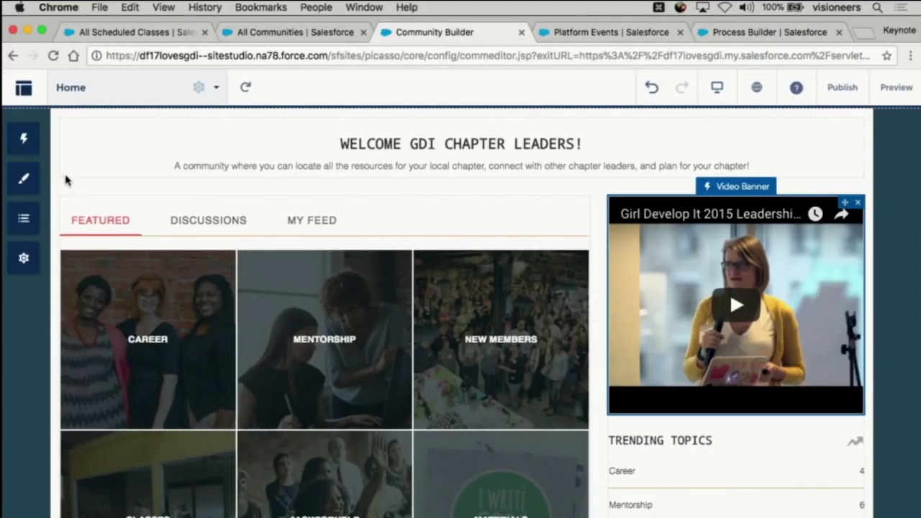
Open the My Chapter Details page and look over its events chart, chapter schedule and calendar
{"action": "left_click", "coordinate": [216, 87]}
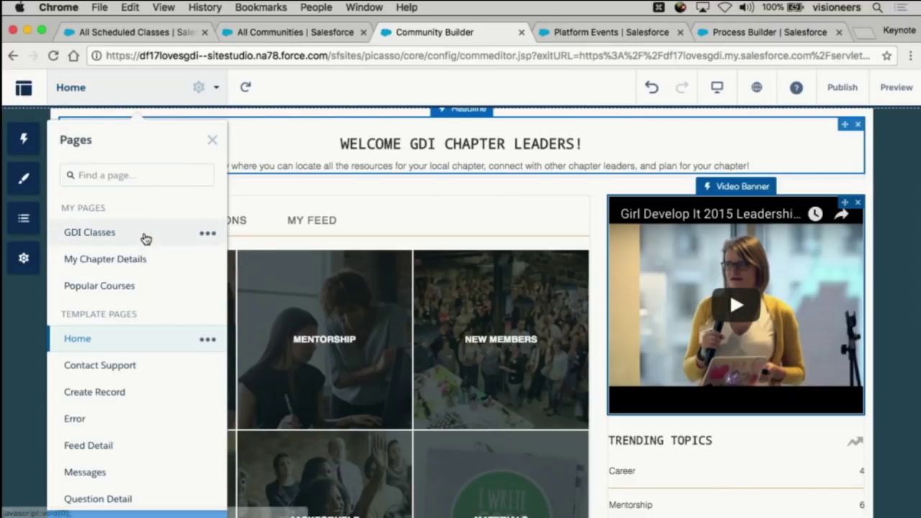
{"action": "left_click", "coordinate": [135, 259]}
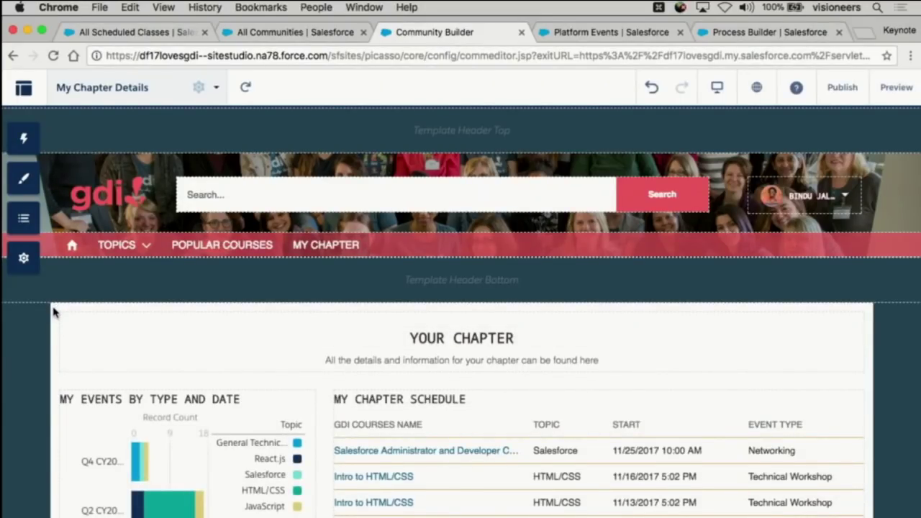
{"action": "scroll", "coordinate": [53, 311], "scroll_direction": "down", "scroll_amount": 3}
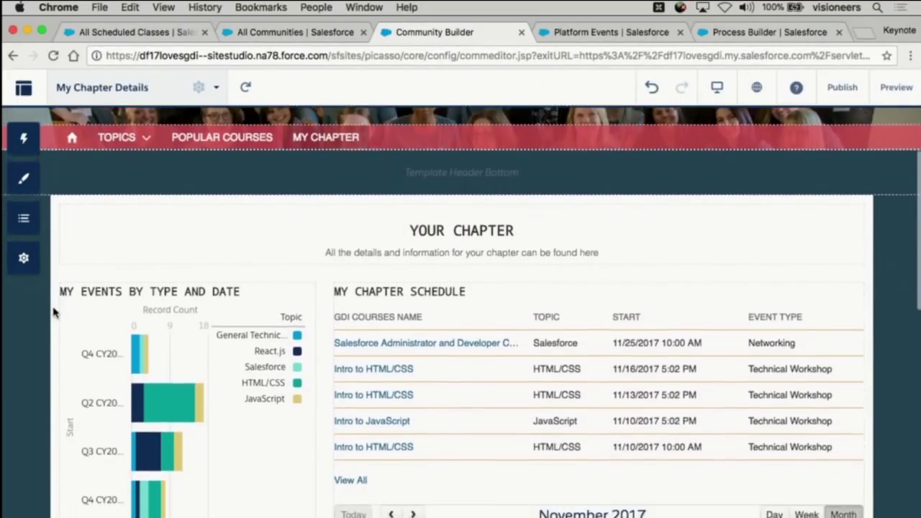
{"action": "scroll", "coordinate": [53, 312], "scroll_direction": "down", "scroll_amount": 3}
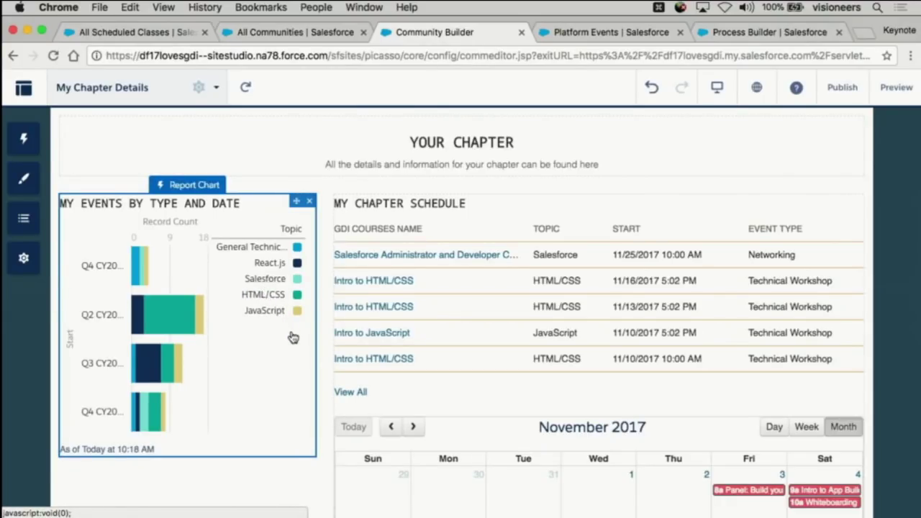
{"action": "scroll", "coordinate": [389, 326], "scroll_direction": "down", "scroll_amount": 1}
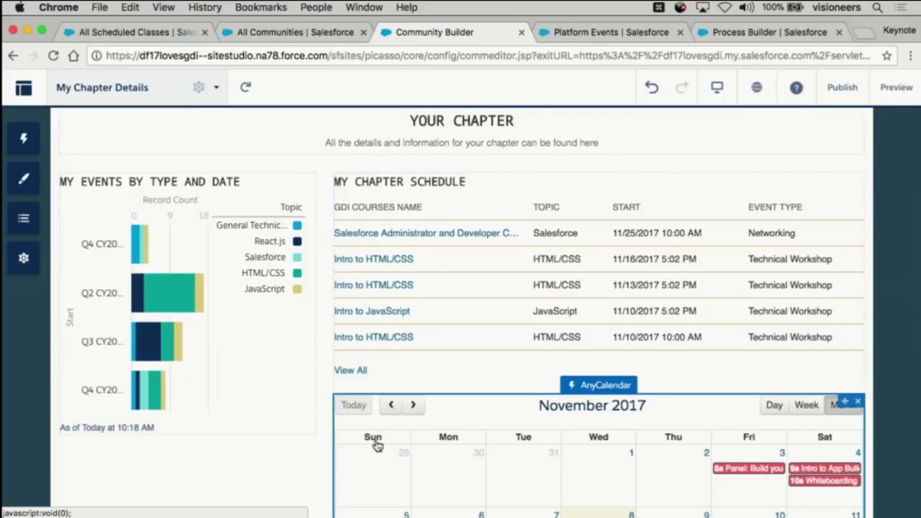
{"action": "scroll", "coordinate": [374, 445], "scroll_direction": "up", "scroll_amount": 5}
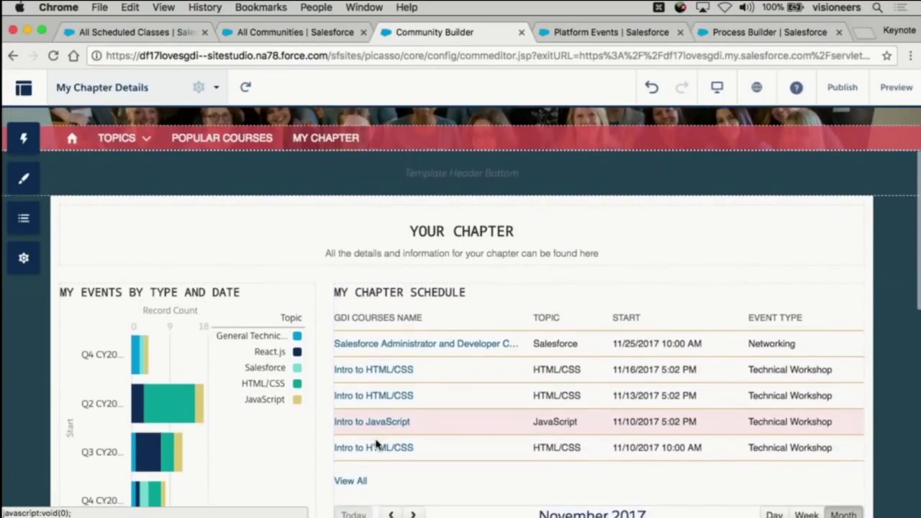
Search the components for "list" and place a Record List above the My Events by Type and Date chart
{"action": "left_click", "coordinate": [23, 138]}
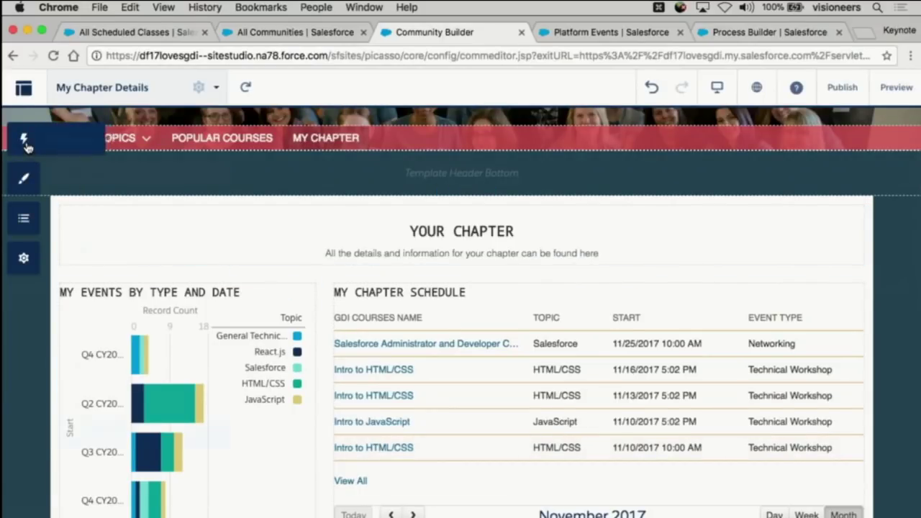
{"action": "left_click", "coordinate": [75, 175]}
{"action": "type", "text": "list"}
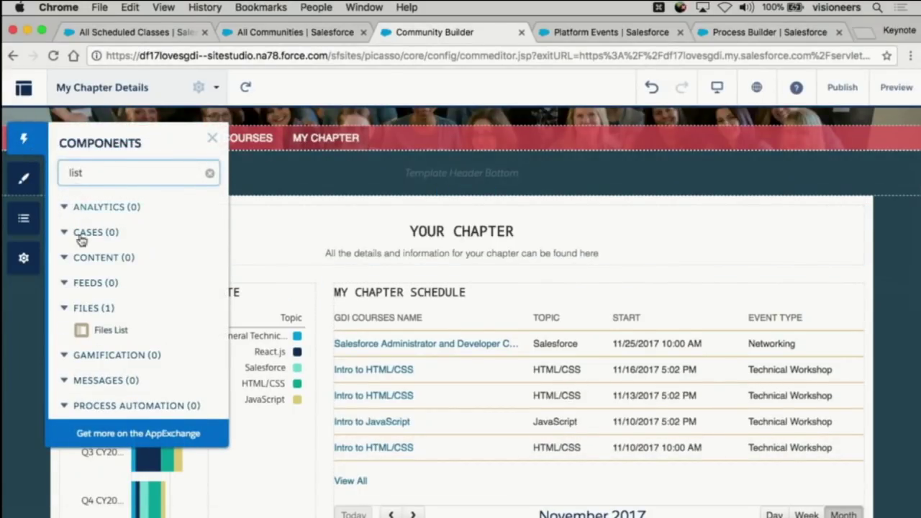
{"action": "scroll", "coordinate": [83, 295], "scroll_direction": "down", "scroll_amount": 3}
{"action": "scroll", "coordinate": [84, 295], "scroll_direction": "down", "scroll_amount": 2}
{"action": "left_click_drag", "start_coordinate": [83, 309], "coordinate": [241, 290]}
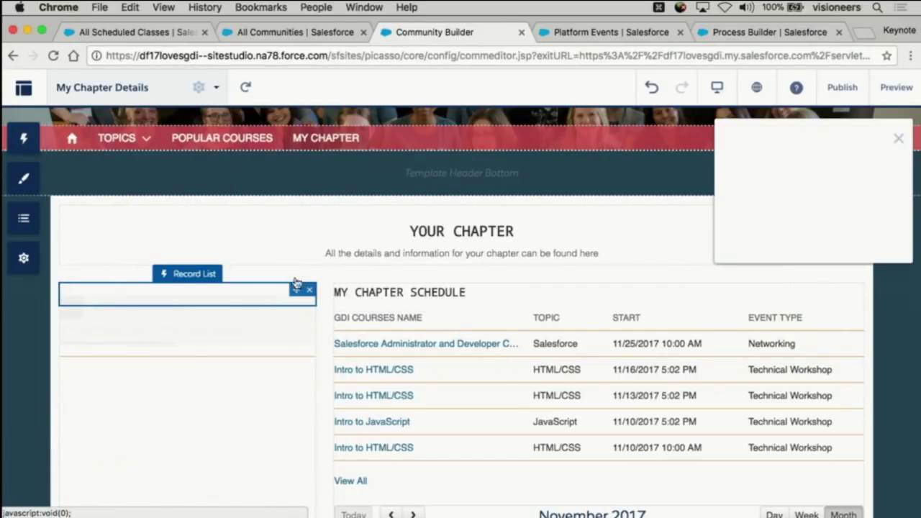
Configure the Record List to show 5 records in the Compact layout, using the Task object to list My Tasks
{"action": "left_click", "coordinate": [775, 230]}
{"action": "key", "text": "BackSpace"}
{"action": "key", "text": "BackSpace"}
{"action": "type", "text": "5"}
{"action": "left_click", "coordinate": [743, 278]}
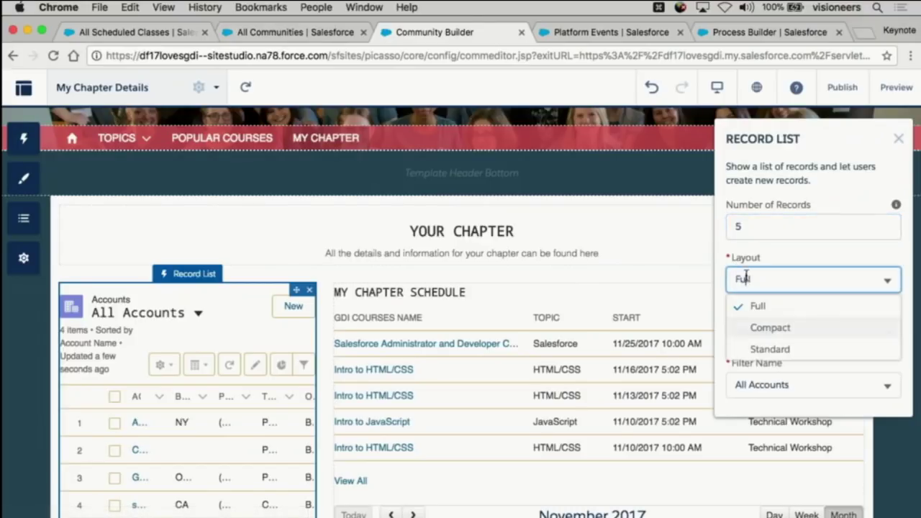
{"action": "left_click", "coordinate": [755, 325]}
{"action": "left_click", "coordinate": [757, 335]}
{"action": "left_click", "coordinate": [758, 305]}
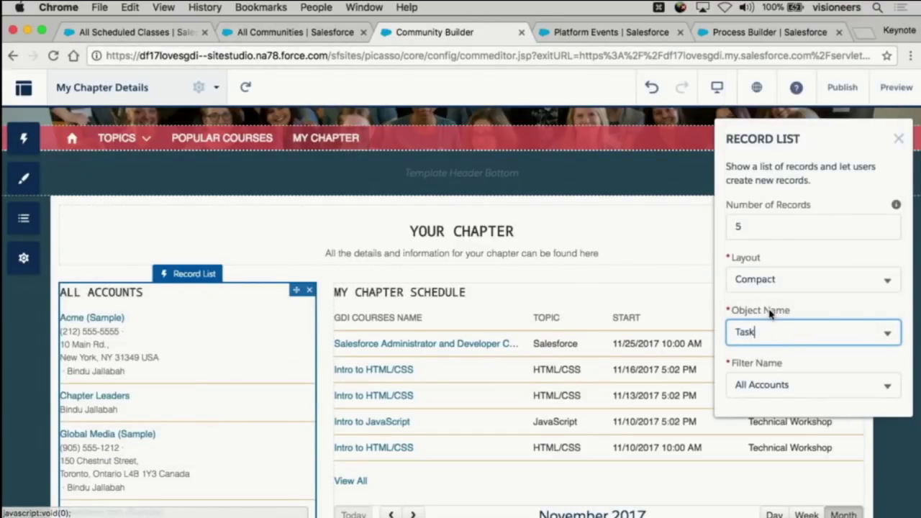
{"action": "left_click", "coordinate": [897, 139]}
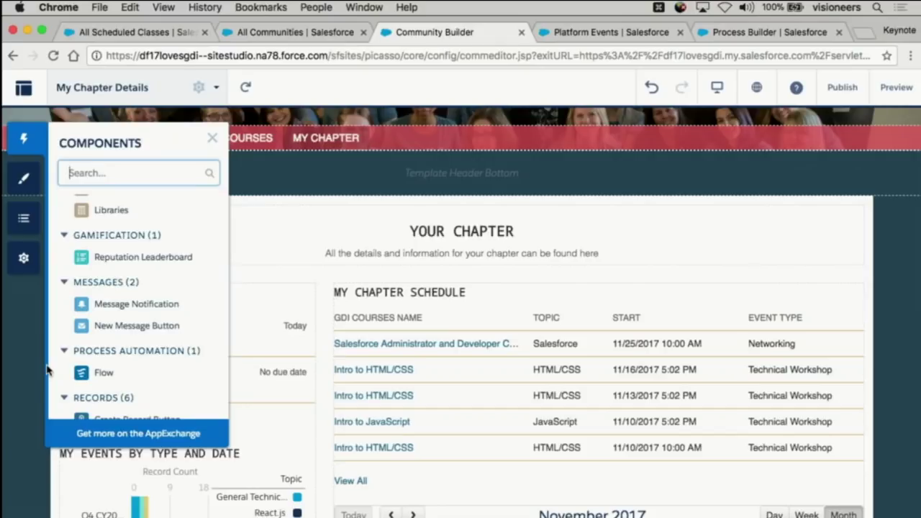
Add a Flow component above My Chapter Schedule, running Copy and Publish a Class in the Two Columns layout
{"action": "left_click_drag", "start_coordinate": [64, 372], "coordinate": [359, 287]}
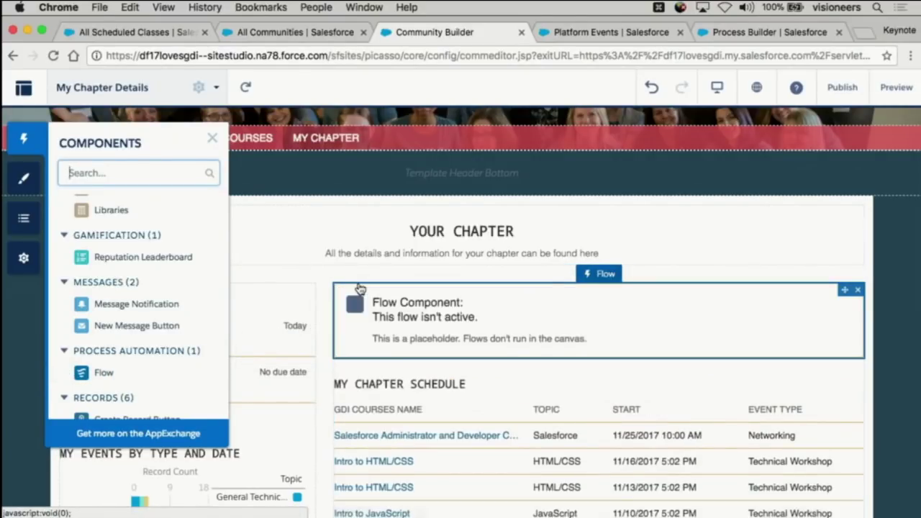
{"action": "left_click", "coordinate": [885, 246]}
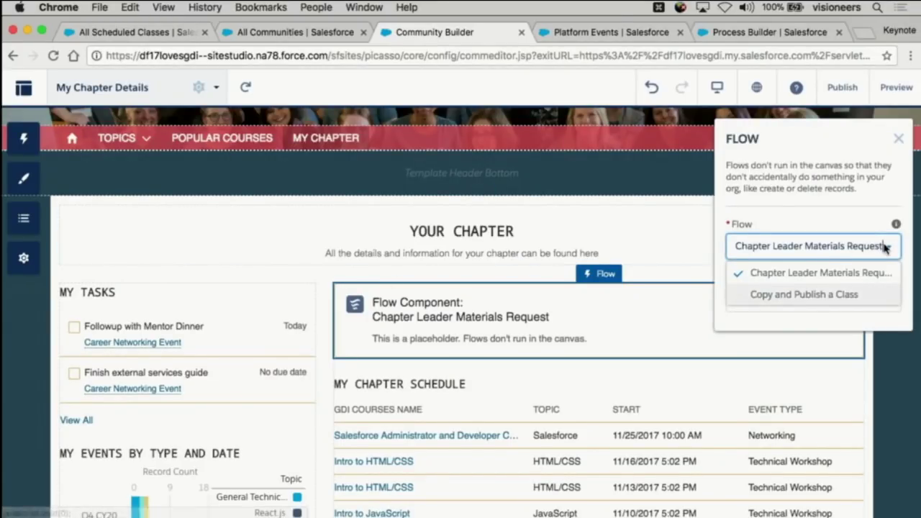
{"action": "left_click", "coordinate": [827, 294]}
{"action": "left_click", "coordinate": [887, 301]}
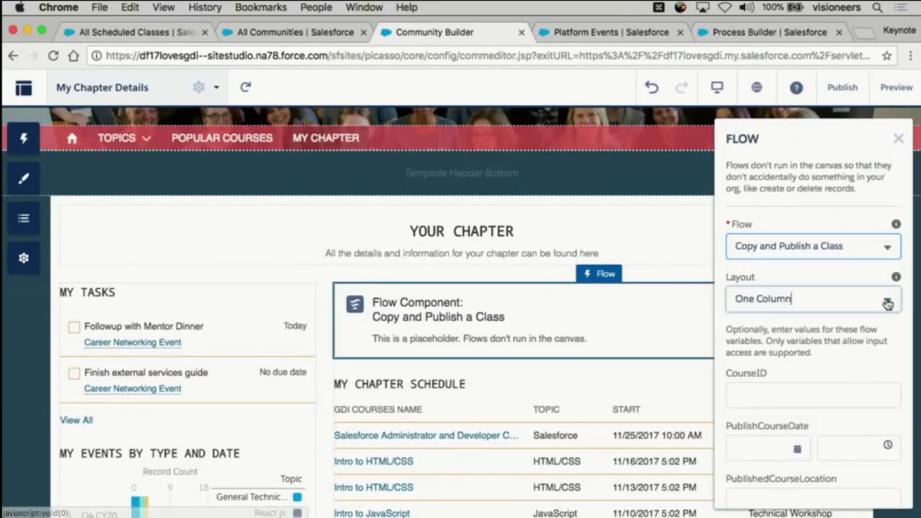
{"action": "left_click", "coordinate": [827, 339]}
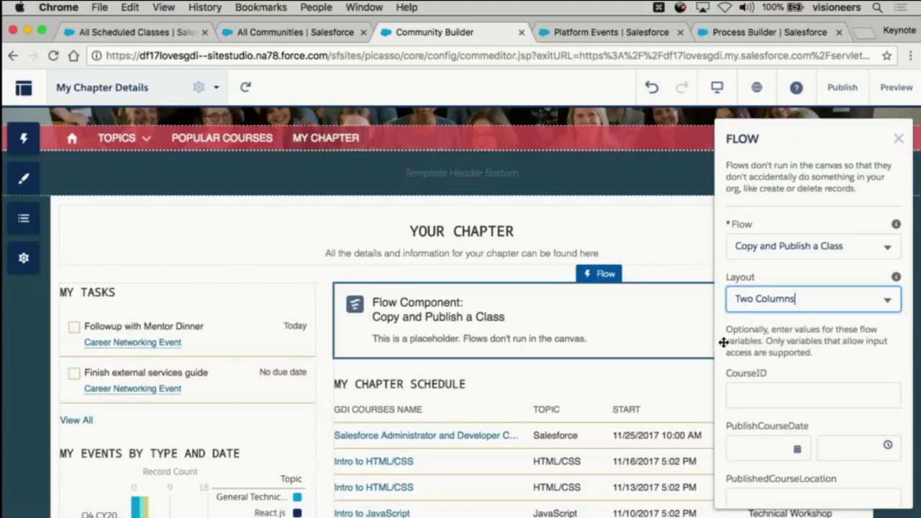
{"action": "scroll", "coordinate": [724, 346], "scroll_direction": "down", "scroll_amount": 1}
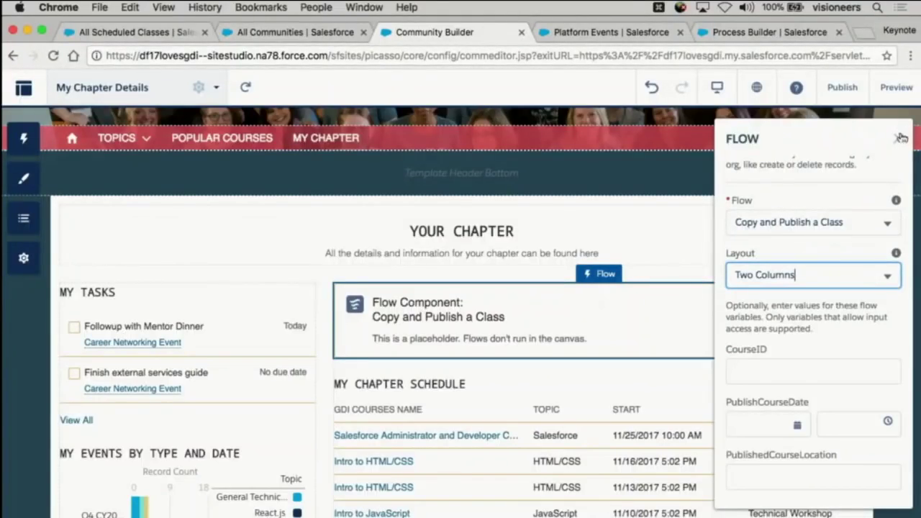
{"action": "left_click", "coordinate": [899, 137]}
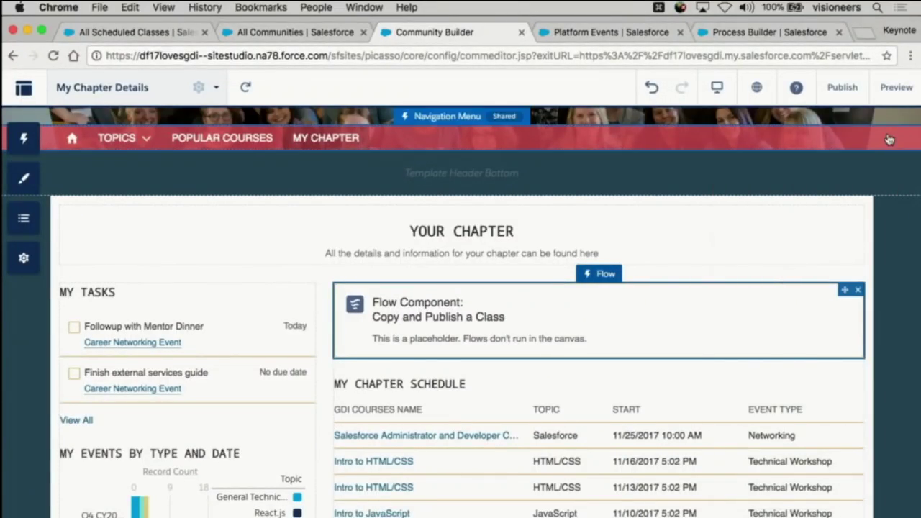
Publish the community's changes
{"action": "left_click", "coordinate": [842, 87]}
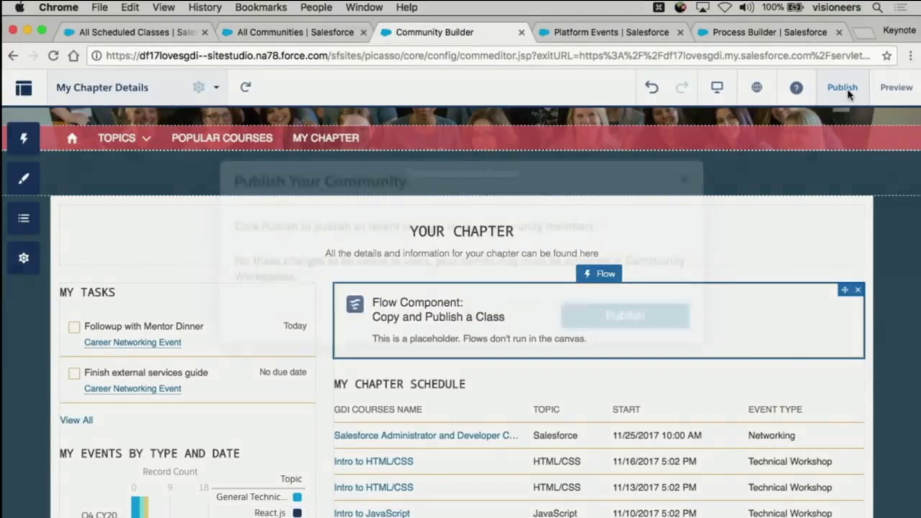
{"action": "left_click", "coordinate": [653, 341]}
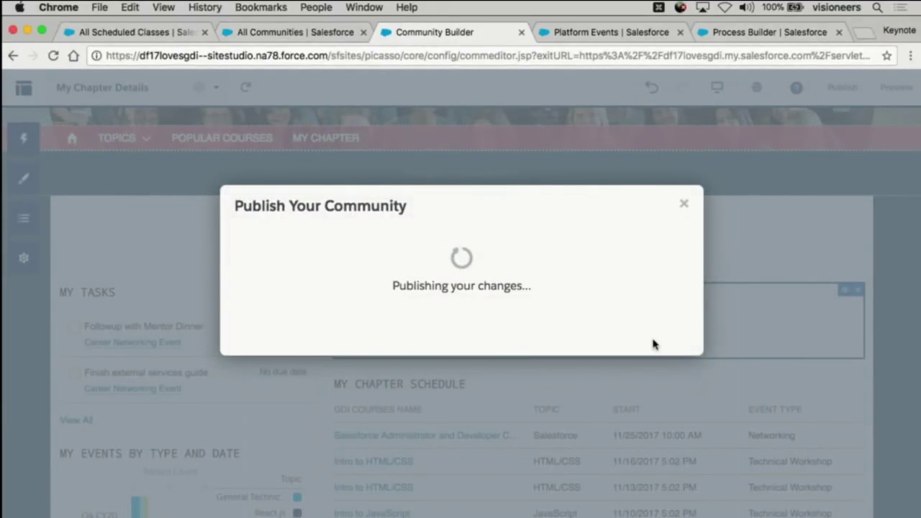
Switch to the Platform Events setup page and review the Published Course event's definition, standard fields, custom fields, triggers and subscriptions
{"action": "left_click", "coordinate": [616, 33]}
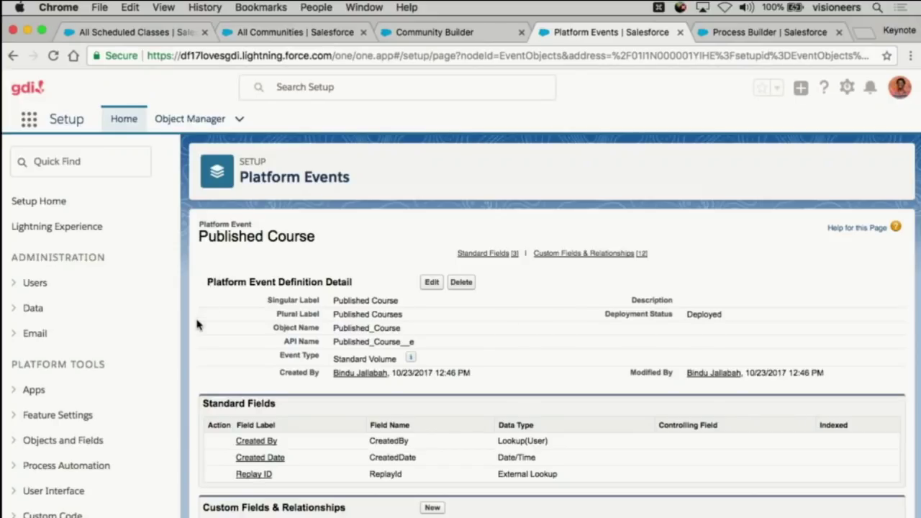
{"action": "scroll", "coordinate": [261, 327], "scroll_direction": "down", "scroll_amount": 3}
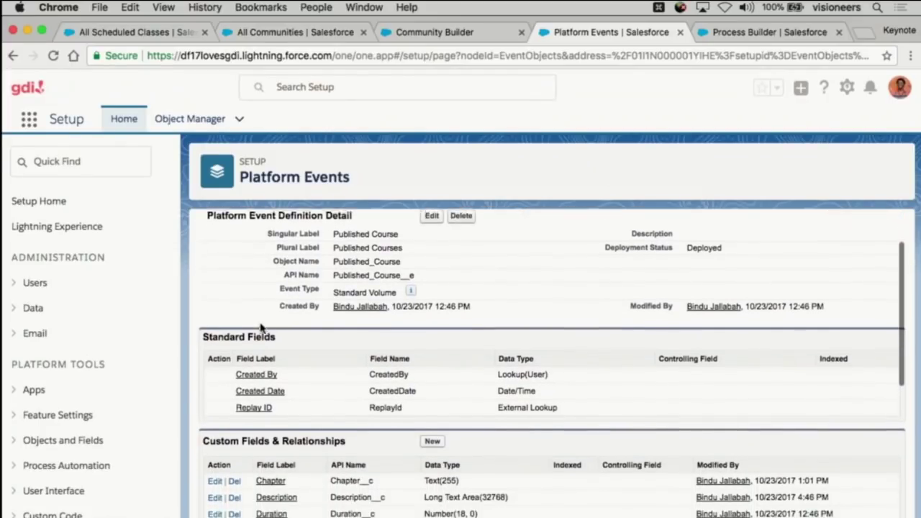
{"action": "scroll", "coordinate": [261, 327], "scroll_direction": "down", "scroll_amount": 2}
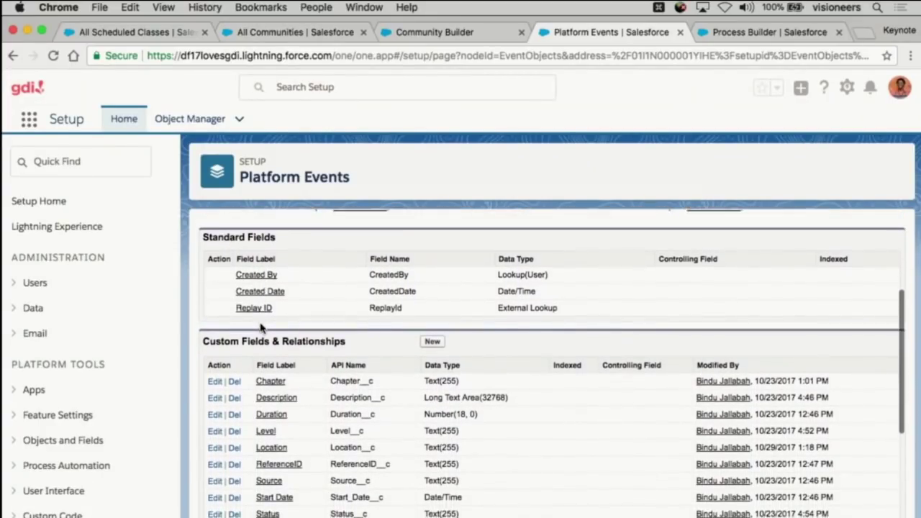
{"action": "scroll", "coordinate": [261, 328], "scroll_direction": "up", "scroll_amount": 5}
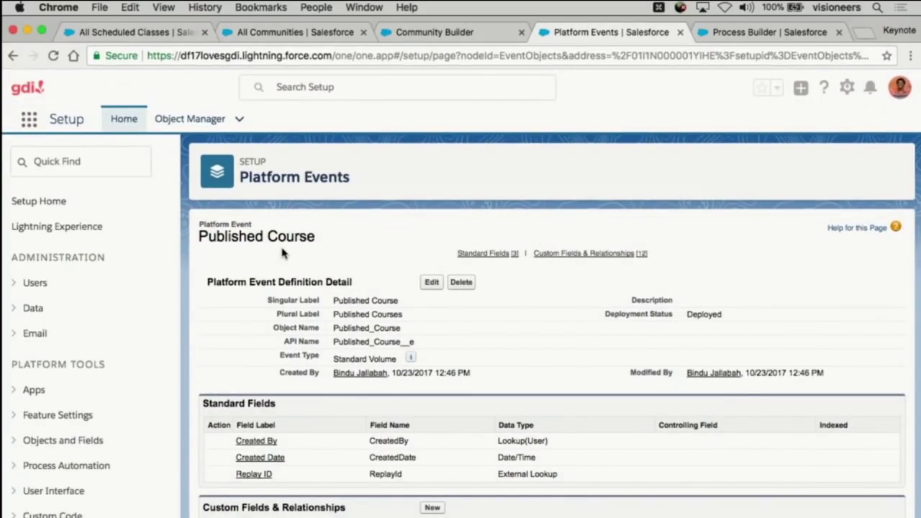
{"action": "scroll", "coordinate": [283, 252], "scroll_direction": "down", "scroll_amount": 5}
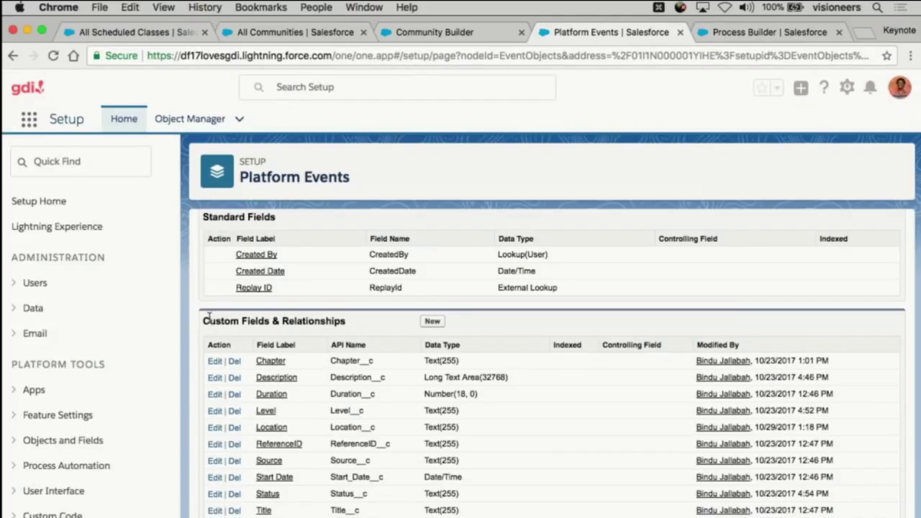
{"action": "scroll", "coordinate": [208, 317], "scroll_direction": "down", "scroll_amount": 1}
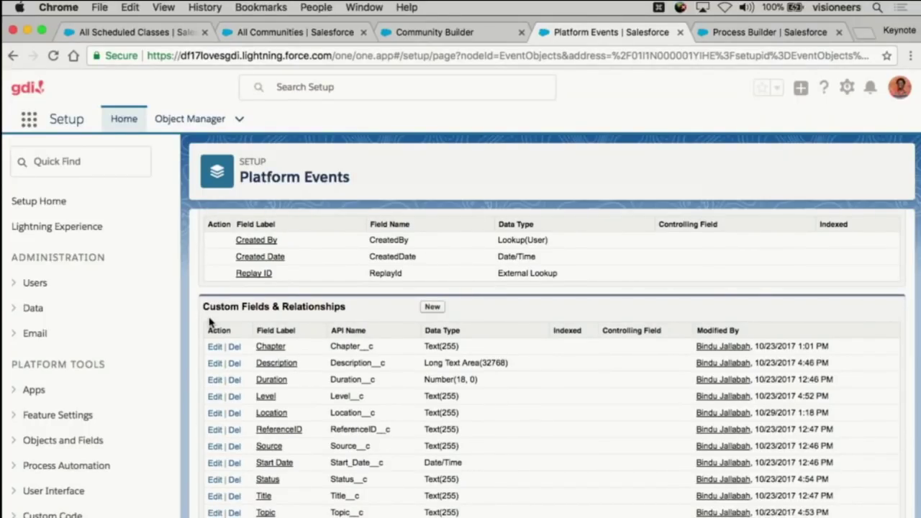
{"action": "scroll", "coordinate": [210, 323], "scroll_direction": "down", "scroll_amount": 5}
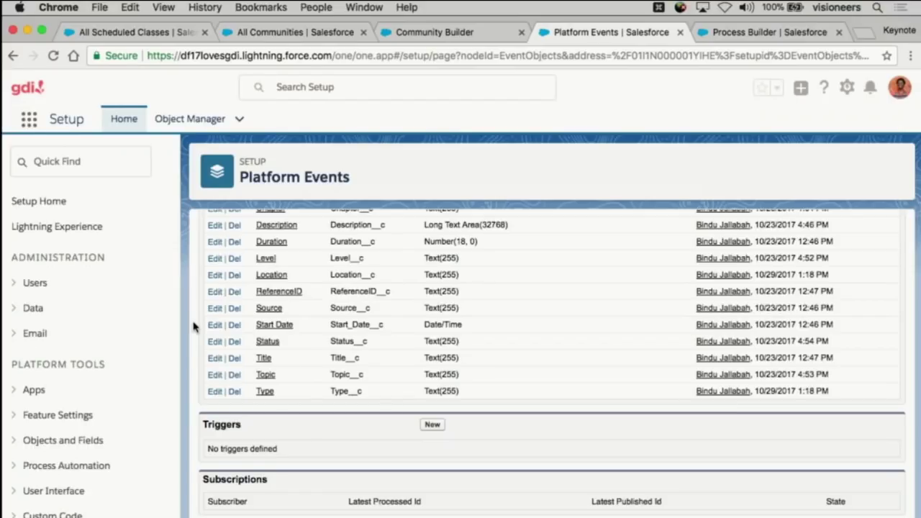
Switch to Process Builder, check the start options offered for a new process, and close the form without saving
{"action": "left_click", "coordinate": [743, 40]}
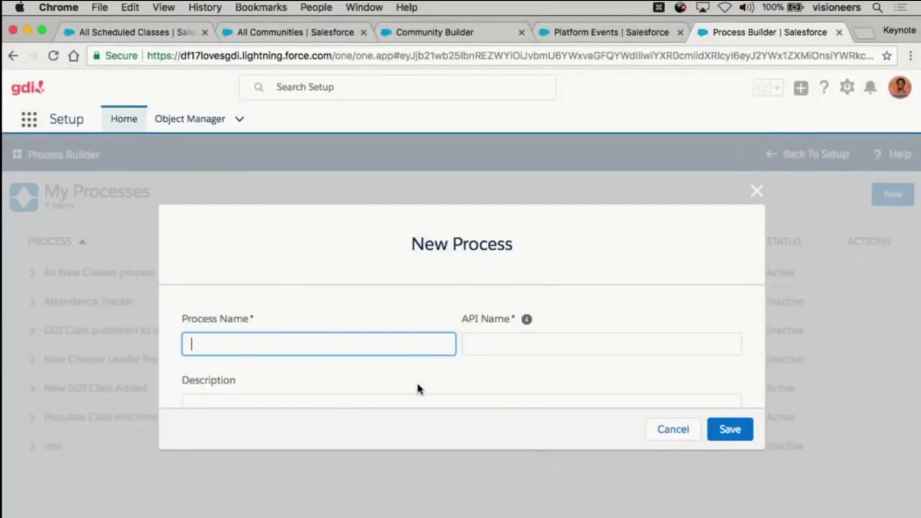
{"action": "scroll", "coordinate": [419, 389], "scroll_direction": "down", "scroll_amount": 2}
{"action": "scroll", "coordinate": [420, 389], "scroll_direction": "down", "scroll_amount": 1}
{"action": "left_click", "coordinate": [417, 389]}
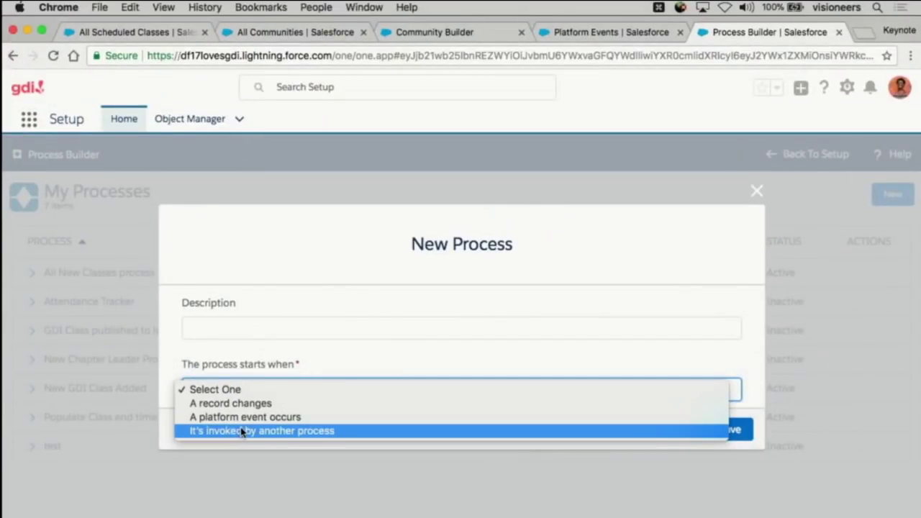
{"action": "left_click", "coordinate": [757, 194]}
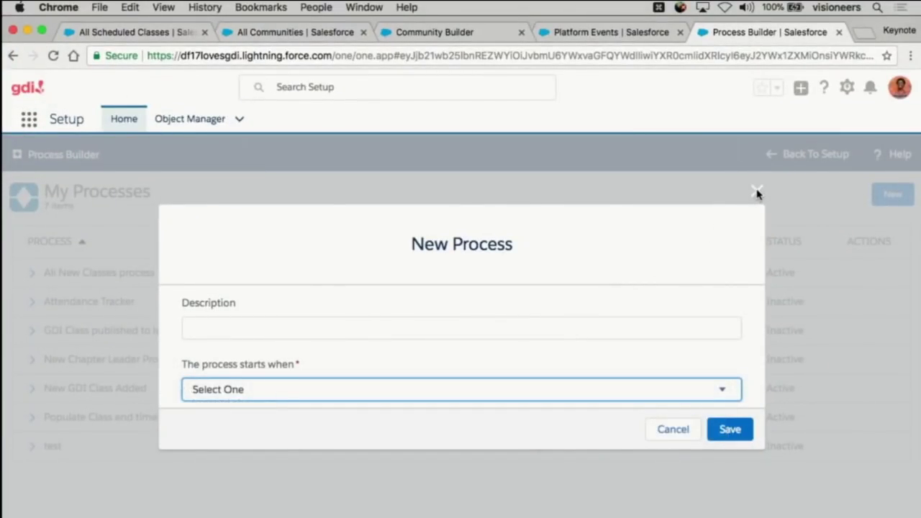
{"action": "left_click", "coordinate": [757, 195]}
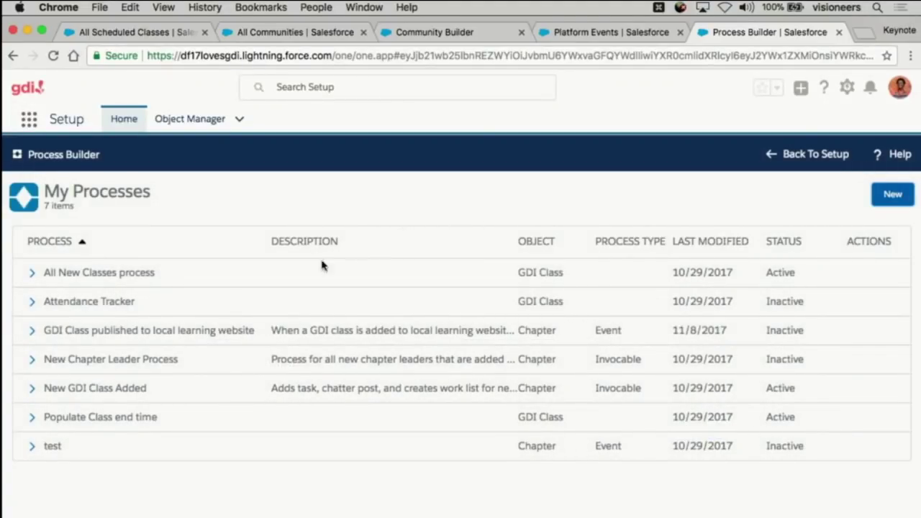
Review the trigger and immediate actions of the "GDI Class published to local learning website" process and activate it
{"action": "left_click", "coordinate": [193, 331]}
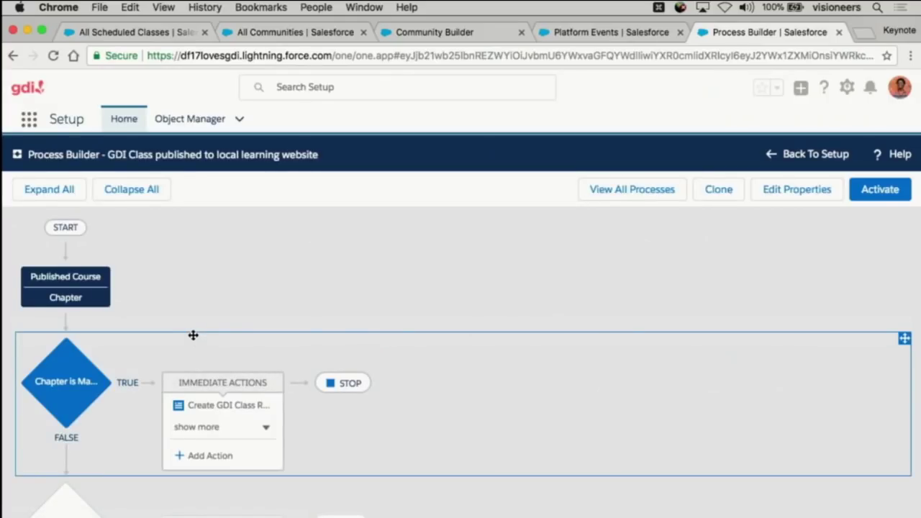
{"action": "left_click", "coordinate": [104, 306]}
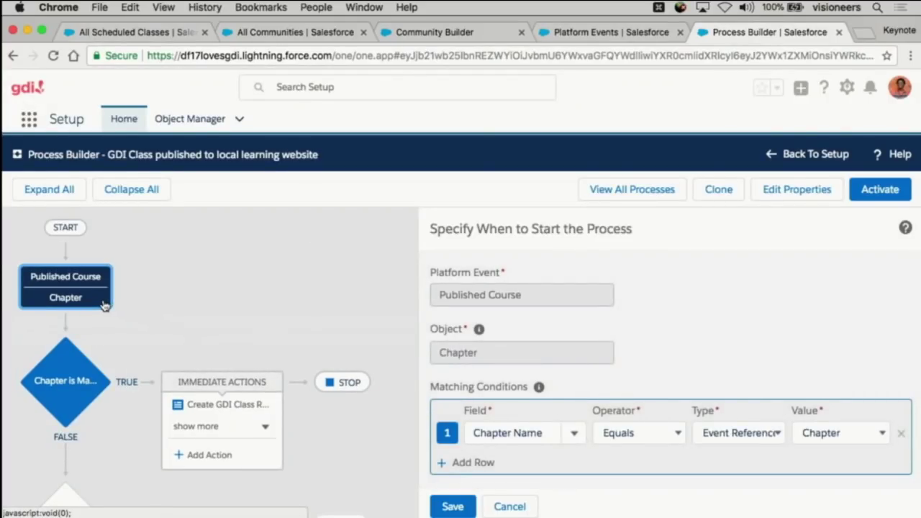
{"action": "left_click", "coordinate": [264, 404]}
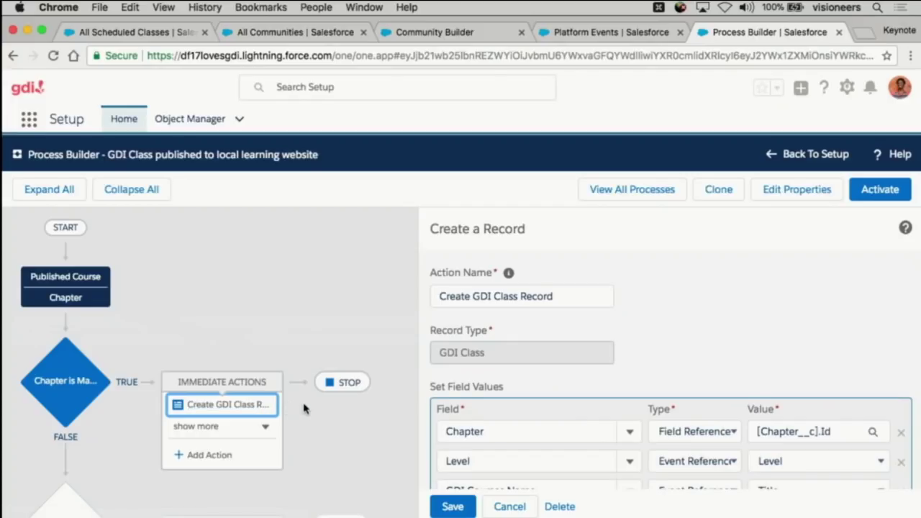
{"action": "left_click", "coordinate": [265, 430]}
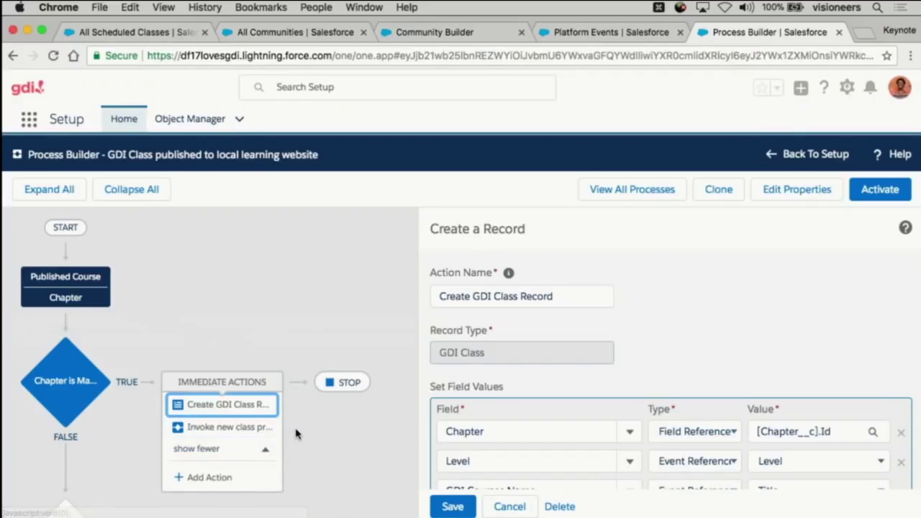
{"action": "left_click", "coordinate": [268, 429]}
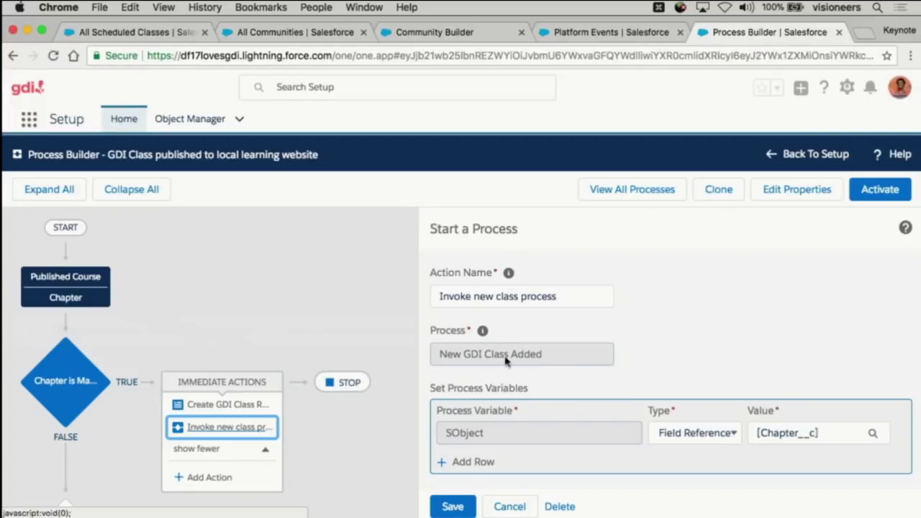
{"action": "left_click", "coordinate": [881, 195]}
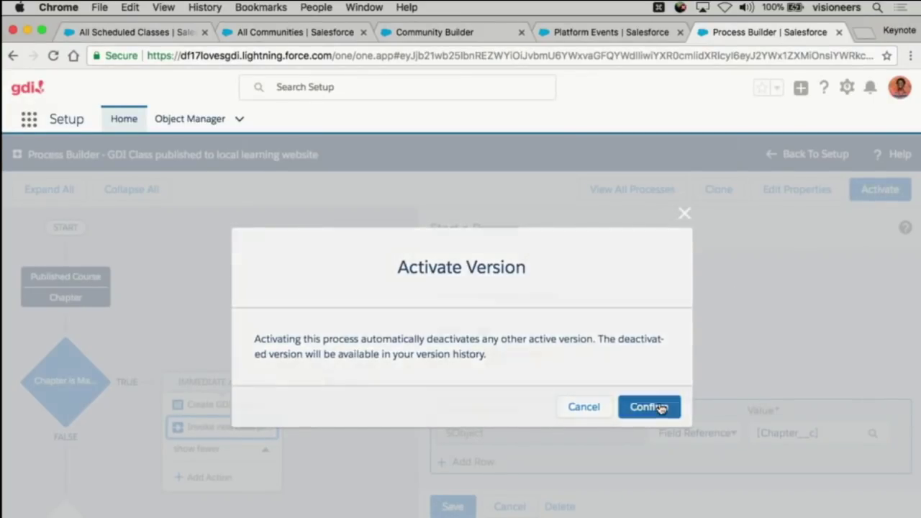
{"action": "left_click", "coordinate": [647, 406]}
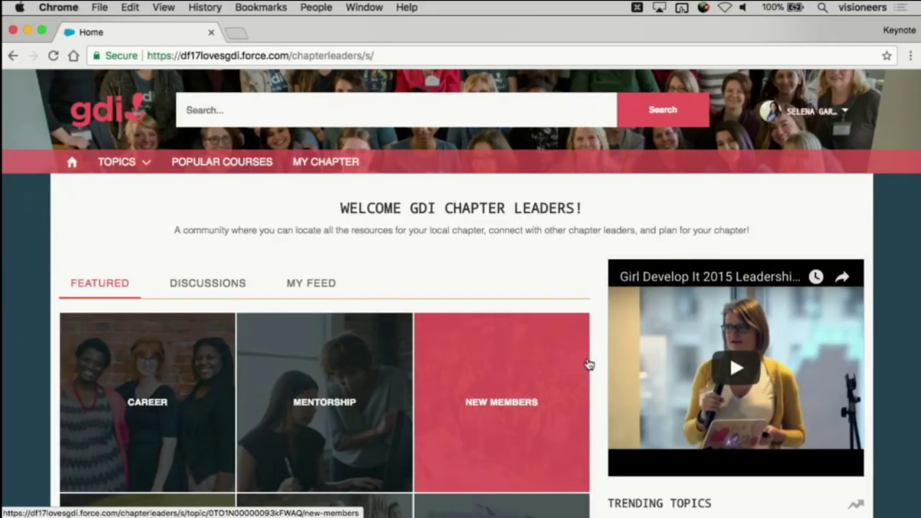
Browse the Chapter Leaders community home page, including its featured topics, trending topics and active chapter leaders
{"action": "scroll", "coordinate": [596, 365], "scroll_direction": "down", "scroll_amount": 5}
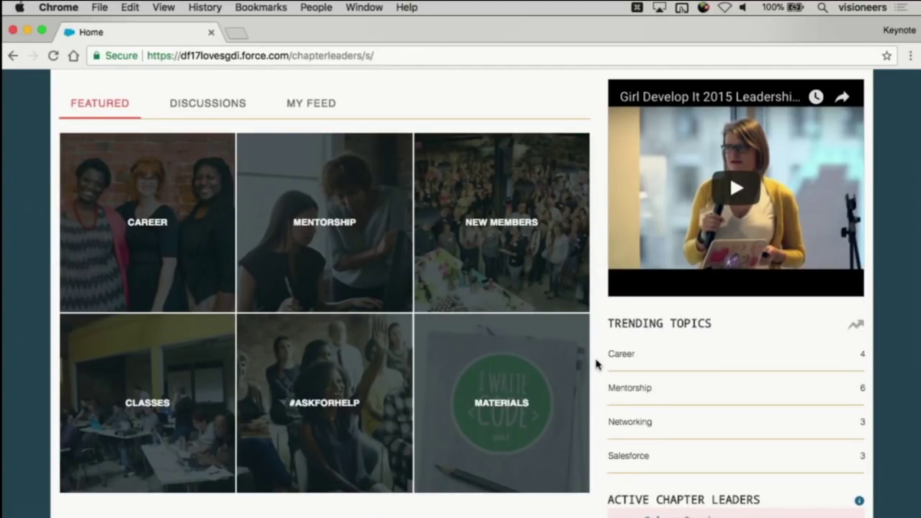
{"action": "scroll", "coordinate": [596, 365], "scroll_direction": "down", "scroll_amount": 5}
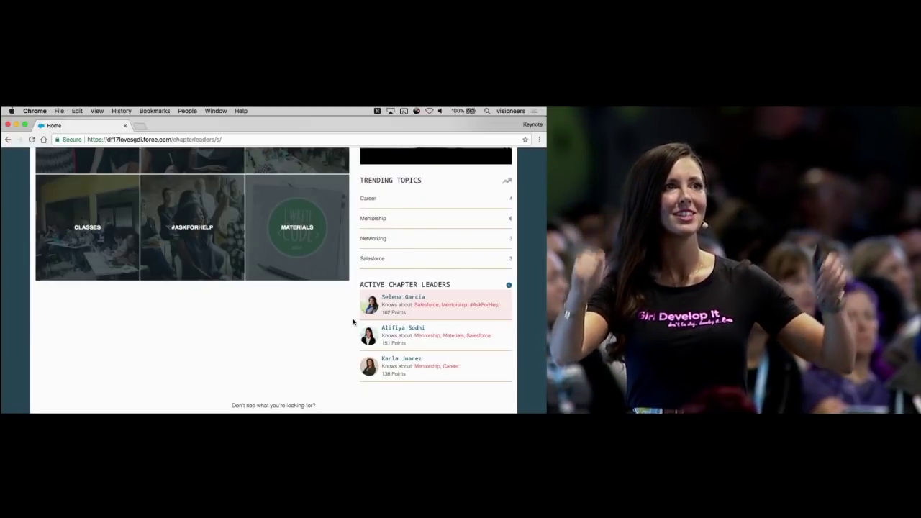
{"action": "scroll", "coordinate": [353, 321], "scroll_direction": "up", "scroll_amount": 1}
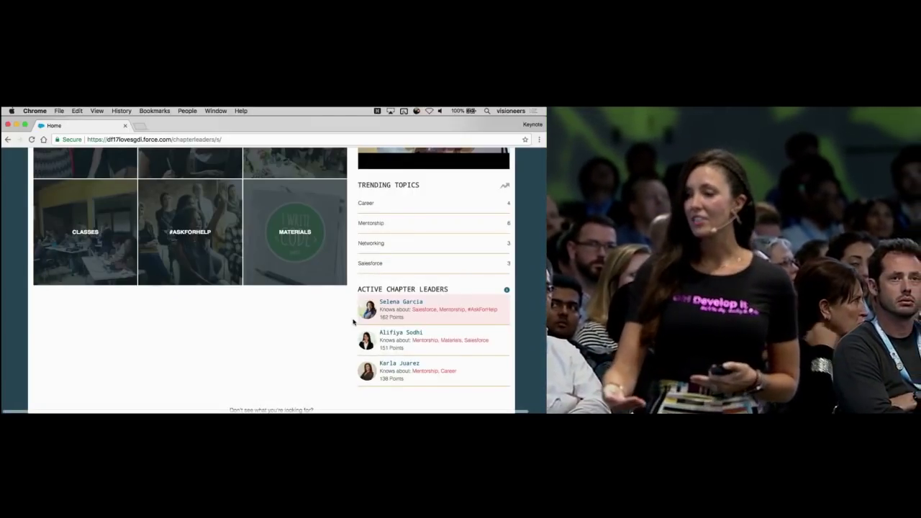
{"action": "scroll", "coordinate": [352, 321], "scroll_direction": "up", "scroll_amount": 1}
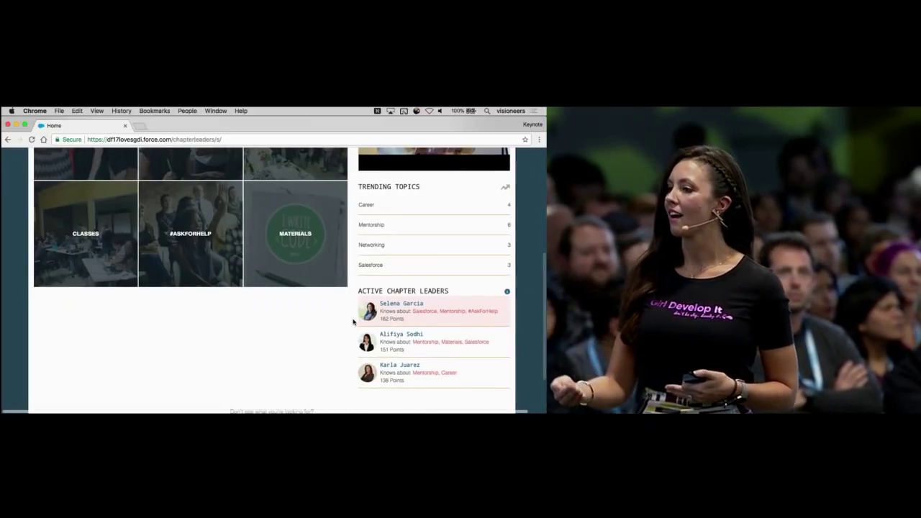
{"action": "scroll", "coordinate": [353, 322], "scroll_direction": "up", "scroll_amount": 10}
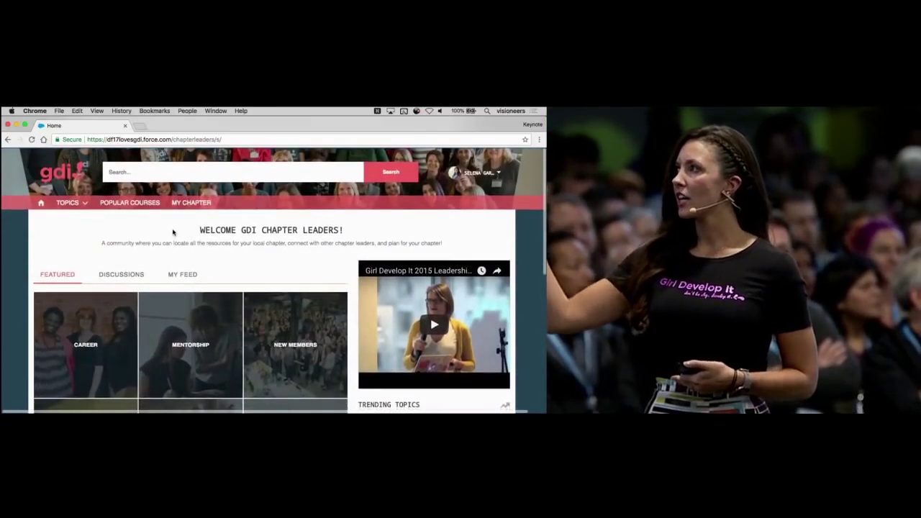
Open the My Chapter page and review its tasks, events chart, chapter schedule and November 2017 calendar
{"action": "left_click", "coordinate": [189, 207]}
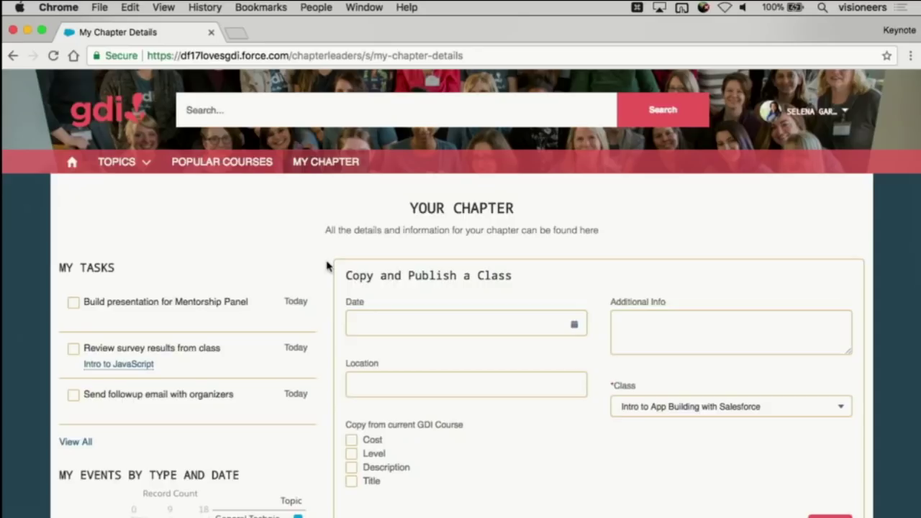
{"action": "scroll", "coordinate": [328, 267], "scroll_direction": "down", "scroll_amount": 3}
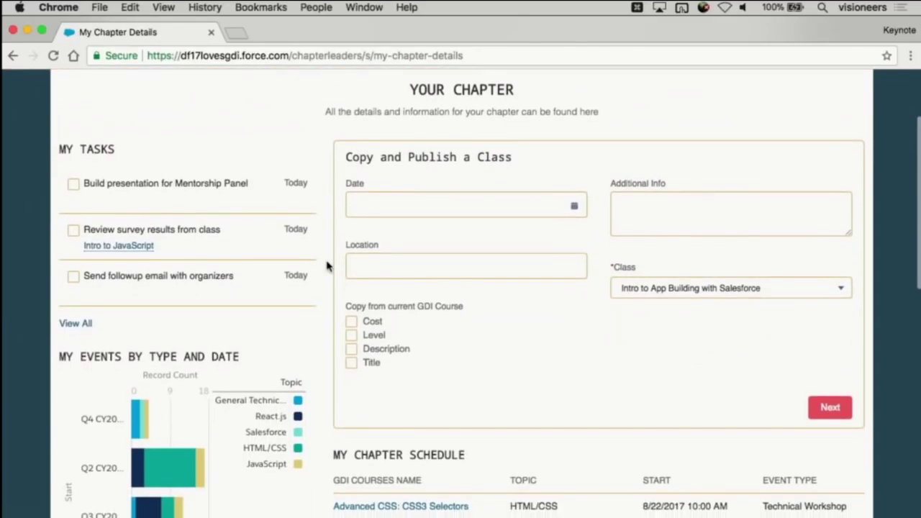
{"action": "scroll", "coordinate": [327, 266], "scroll_direction": "down", "scroll_amount": 4}
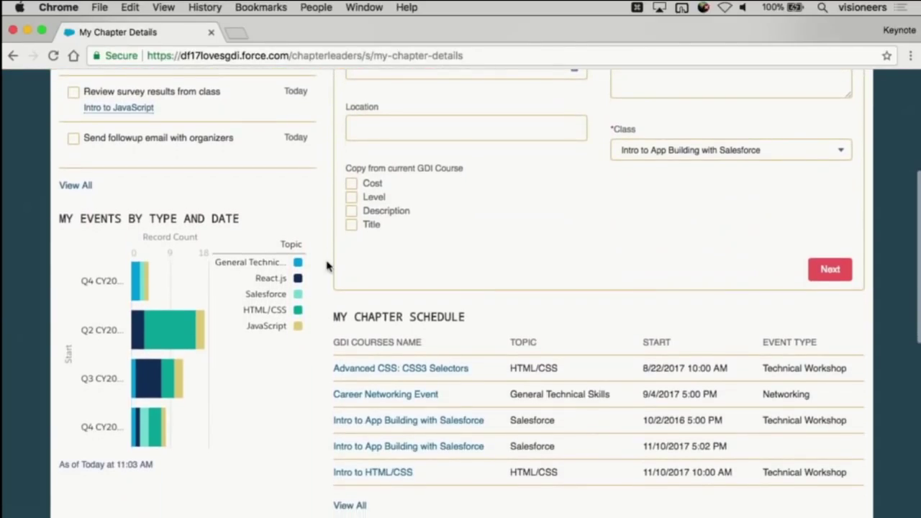
{"action": "scroll", "coordinate": [327, 266], "scroll_direction": "down", "scroll_amount": 2}
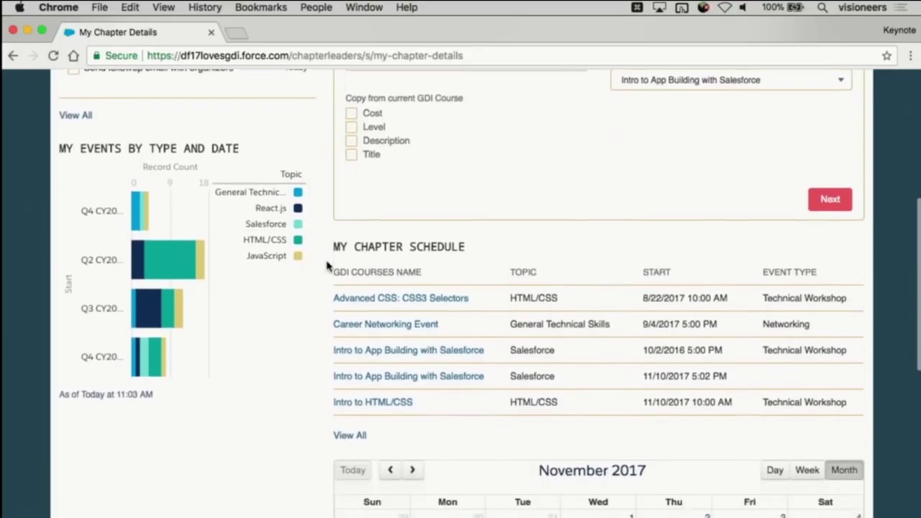
{"action": "scroll", "coordinate": [327, 266], "scroll_direction": "down", "scroll_amount": 5}
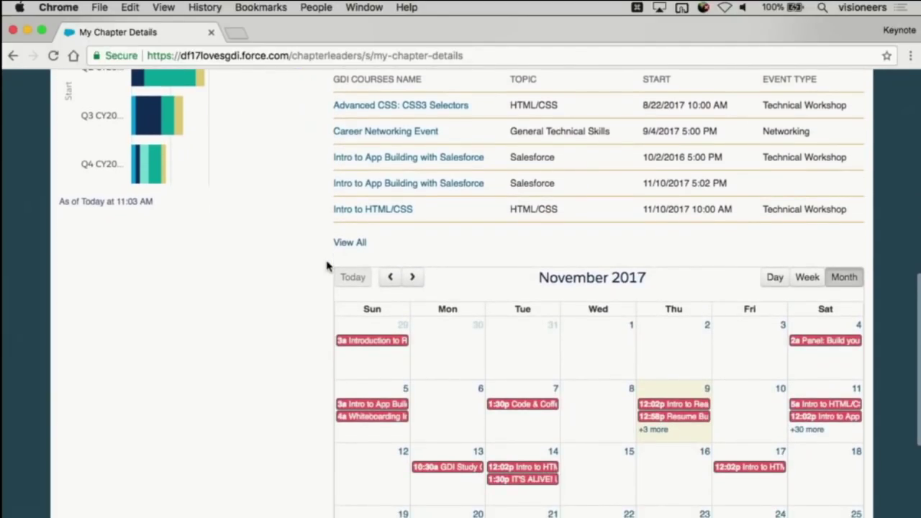
{"action": "scroll", "coordinate": [327, 266], "scroll_direction": "down", "scroll_amount": 2}
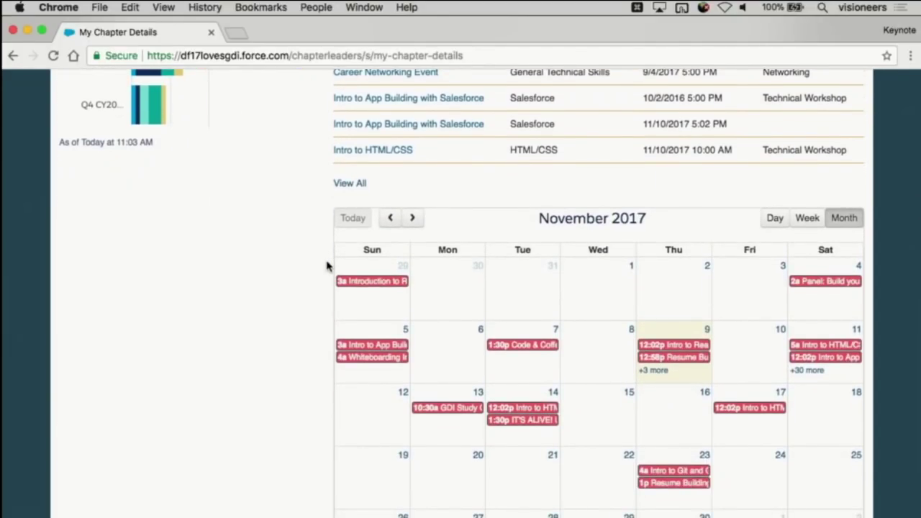
{"action": "scroll", "coordinate": [328, 266], "scroll_direction": "down", "scroll_amount": 2}
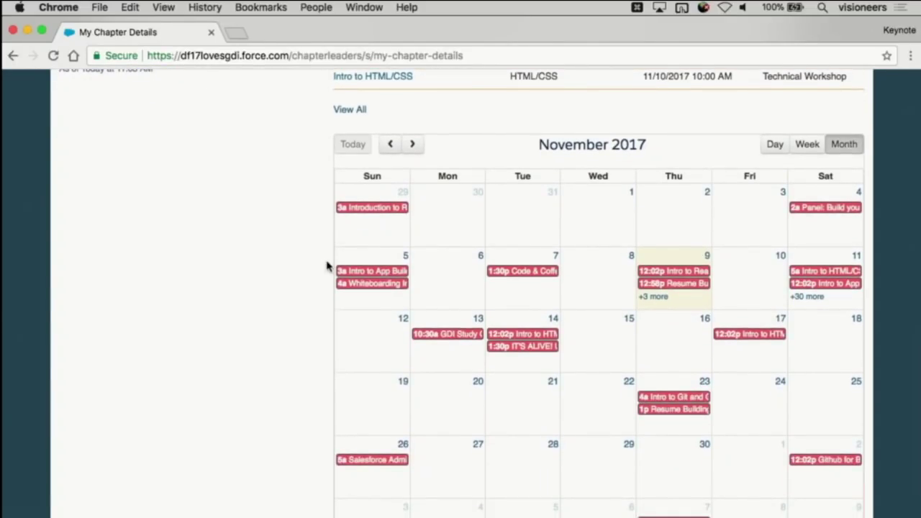
{"action": "scroll", "coordinate": [328, 266], "scroll_direction": "up", "scroll_amount": 10}
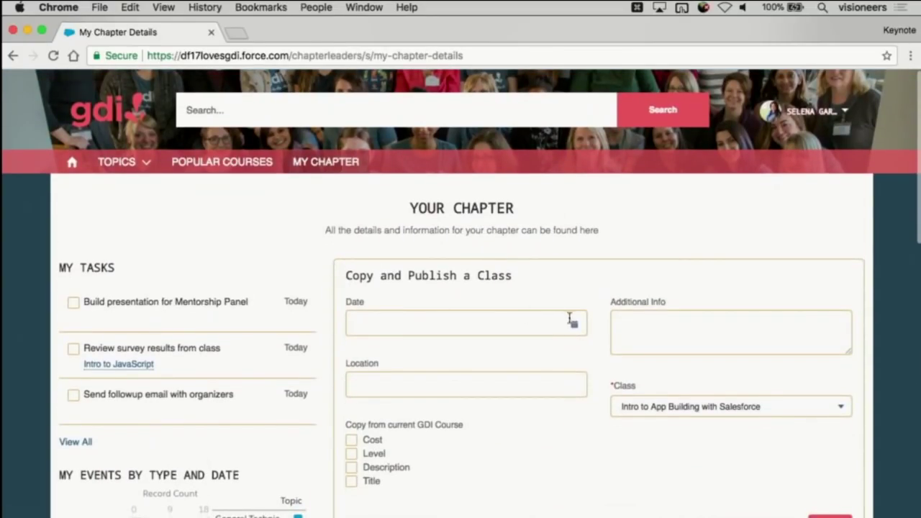
In Copy and Publish a Class, set Nov 11, 2017, location Salesforce East Ohana Room, and class Intro to App Building with Salesforce
{"action": "left_click", "coordinate": [575, 327]}
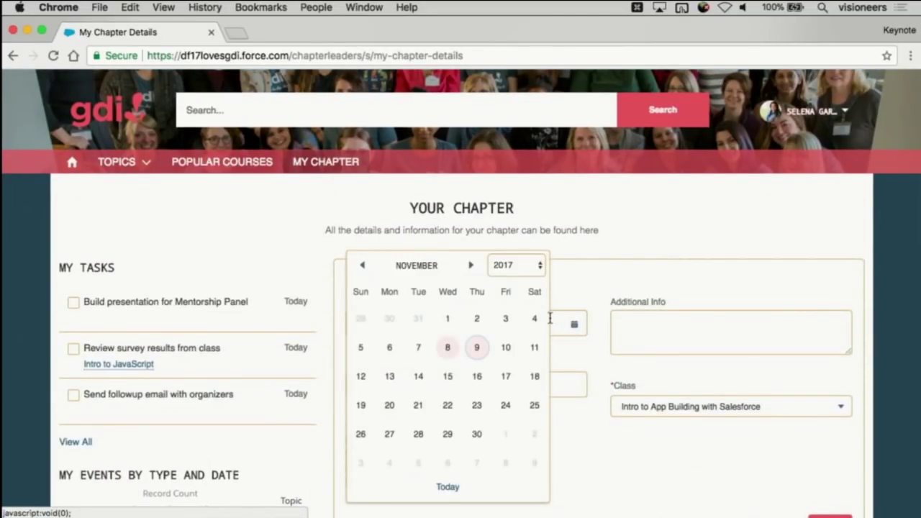
{"action": "left_click", "coordinate": [535, 348]}
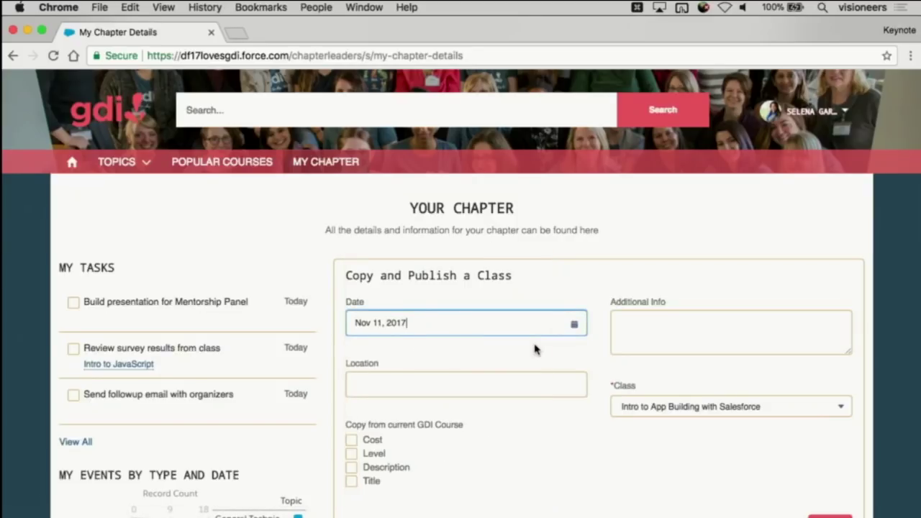
{"action": "left_click", "coordinate": [498, 380]}
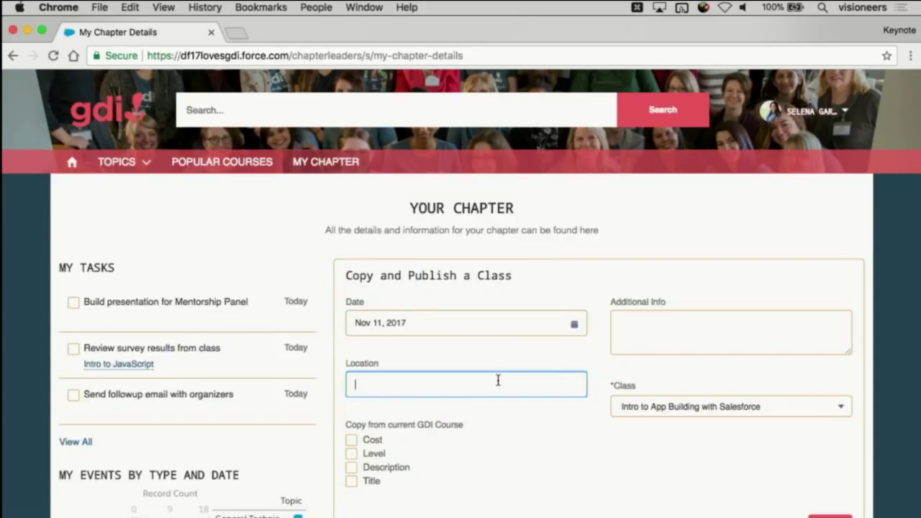
{"action": "type", "text": "Salesforce East Ohana Room"}
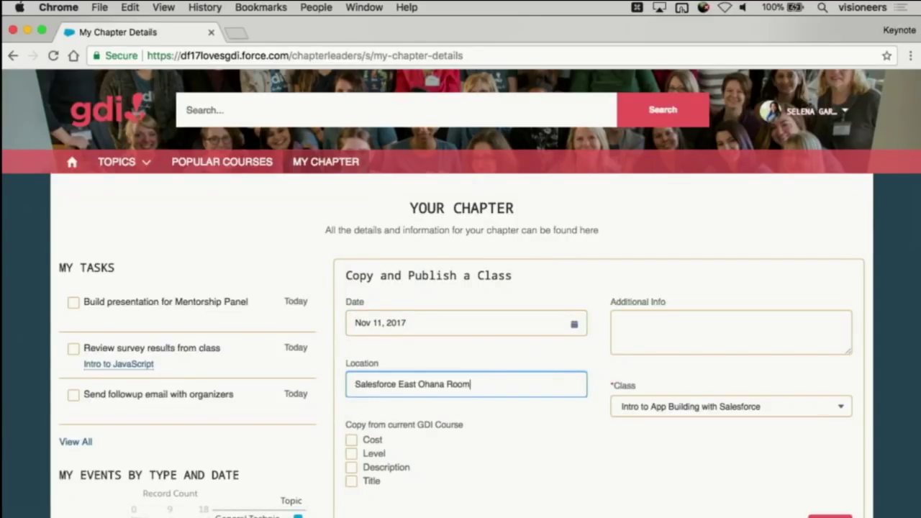
{"action": "left_click", "coordinate": [664, 408]}
{"action": "left_click", "coordinate": [665, 407]}
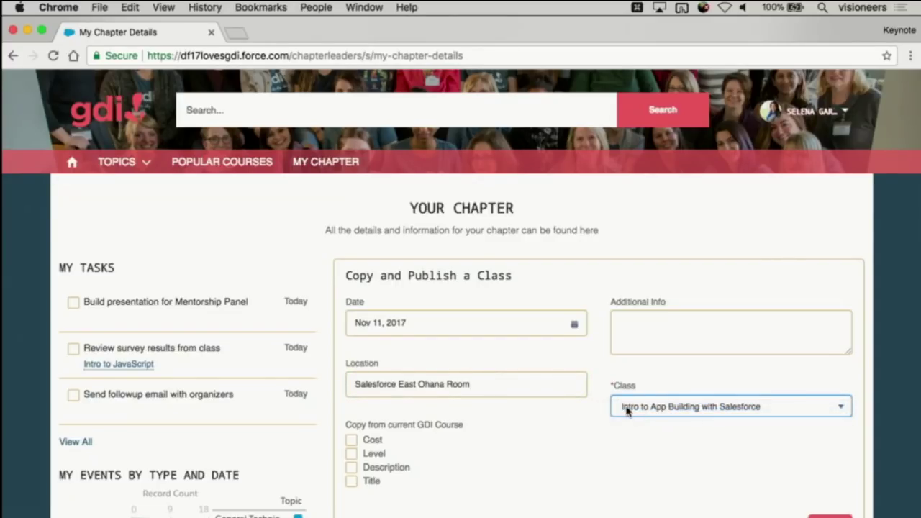
Select Cost, Level, Description and Title as the details to copy from the current GDI course
{"action": "left_click", "coordinate": [351, 440]}
{"action": "left_click", "coordinate": [351, 453]}
{"action": "left_click", "coordinate": [351, 468]}
{"action": "left_click", "coordinate": [351, 481]}
{"action": "scroll", "coordinate": [567, 485], "scroll_direction": "down", "scroll_amount": 3}
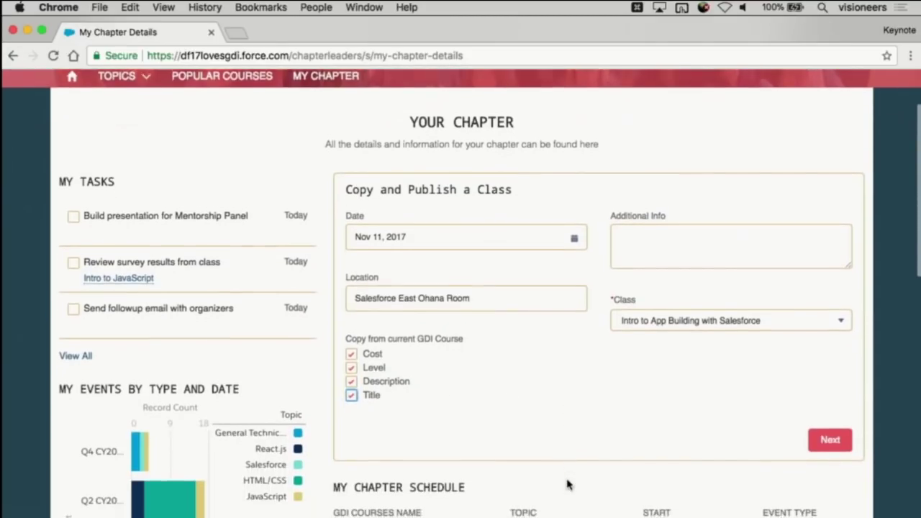